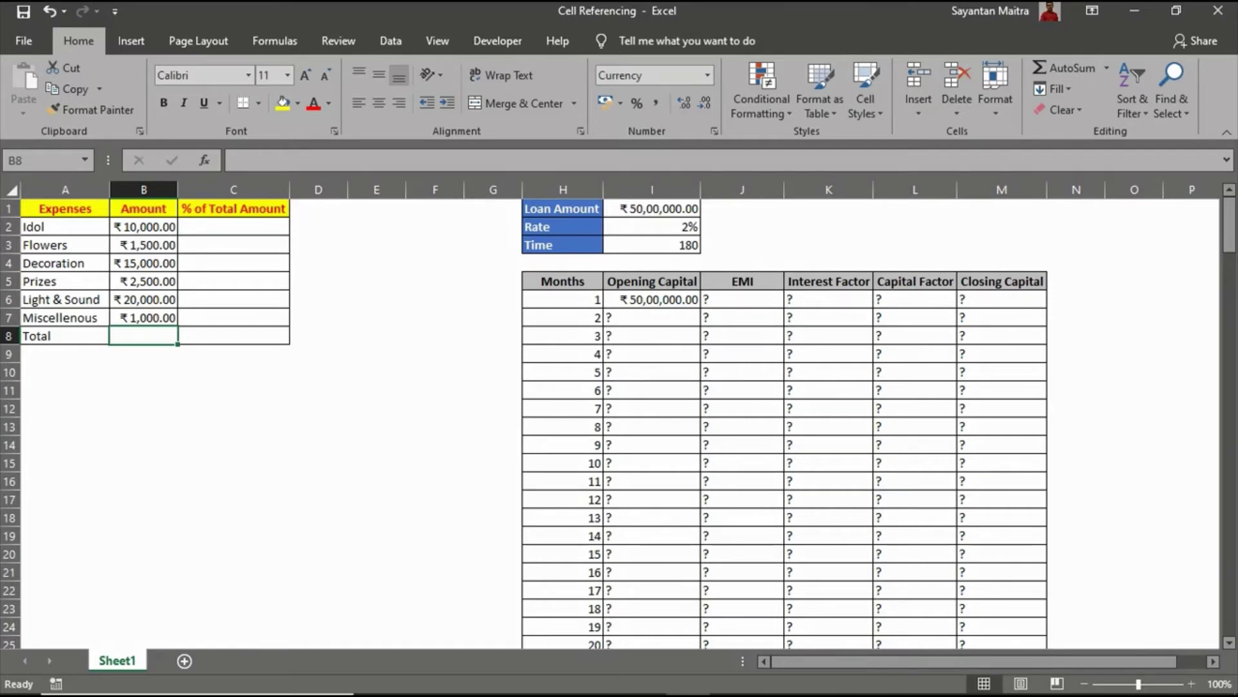
left_click(64, 207)
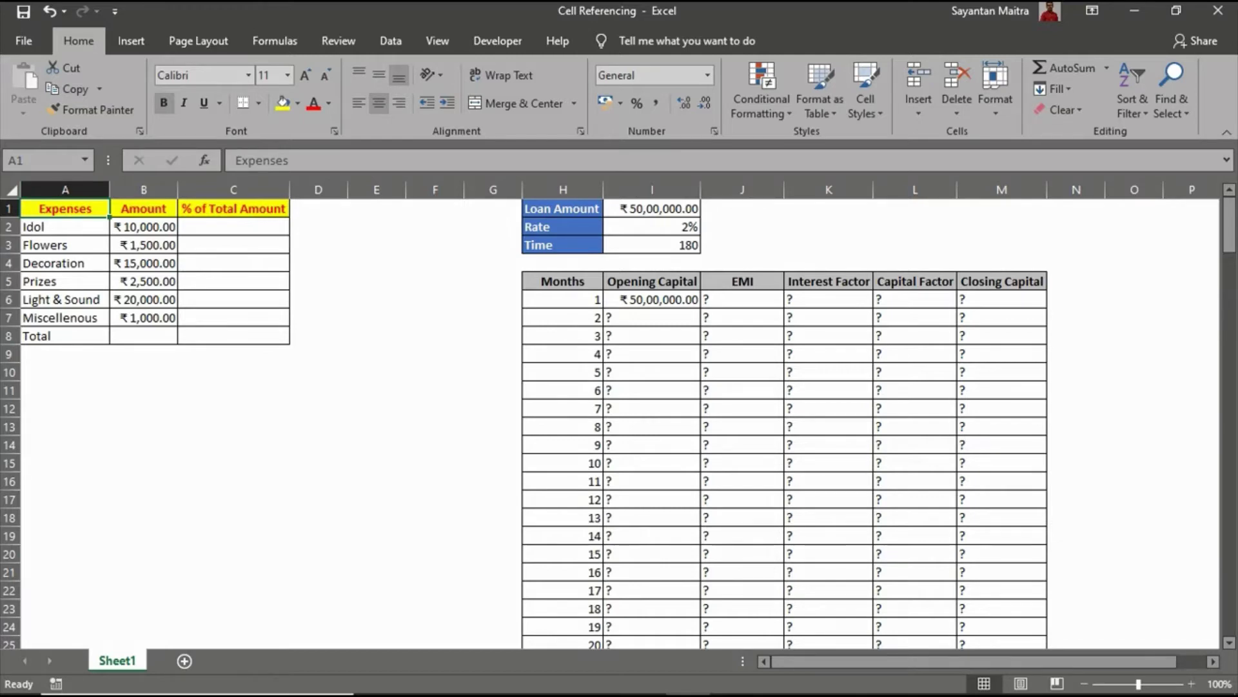
left_click_drag(64, 227, 251, 336)
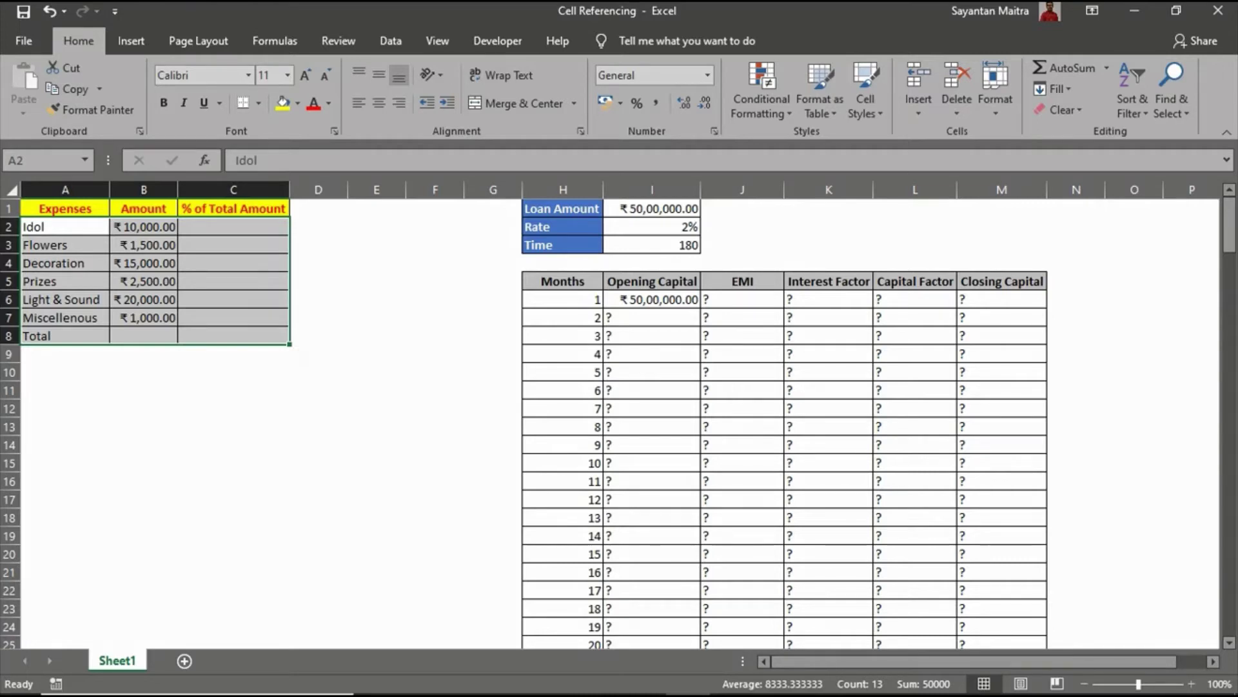
left_click(64, 263)
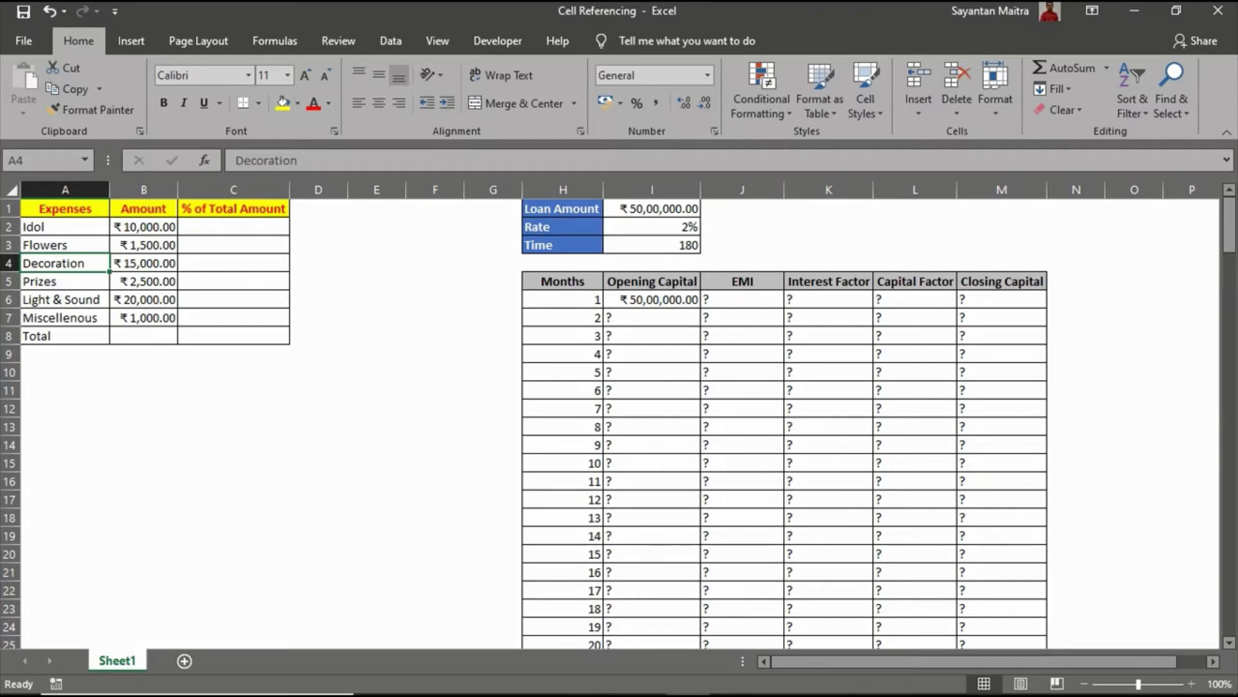
- Total the expense amounts in B8 with =SUM(B2:B7)
left_click(143, 335)
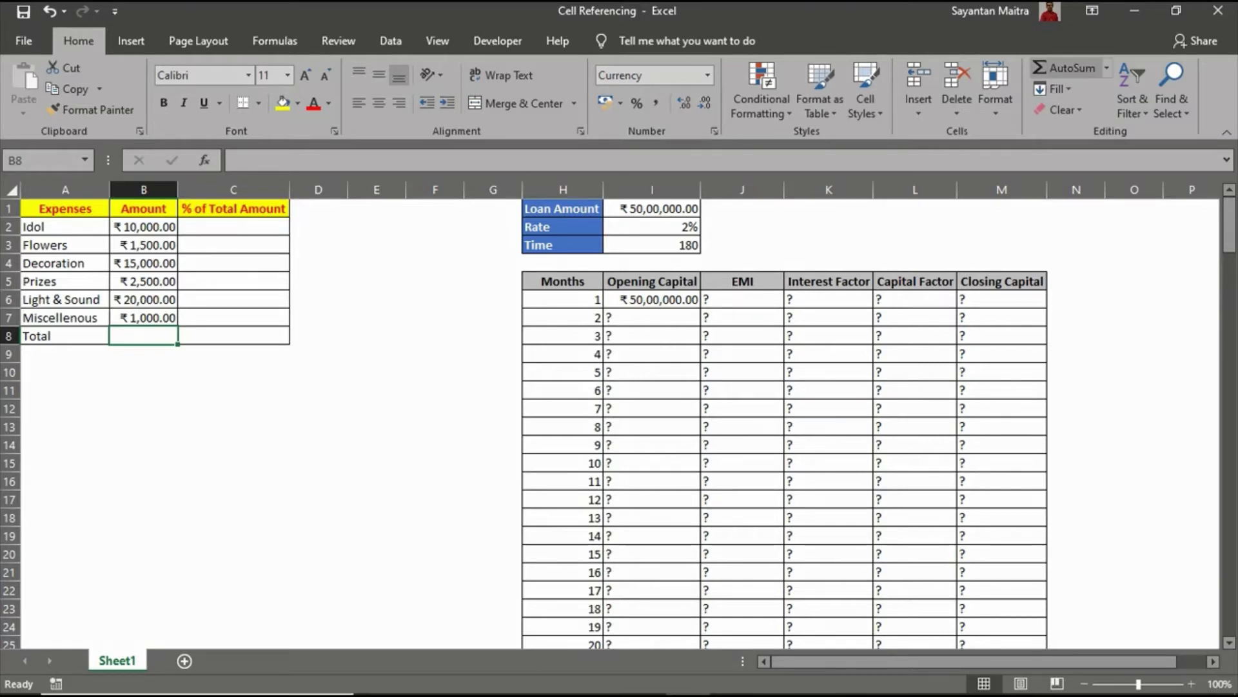
left_click(1065, 68)
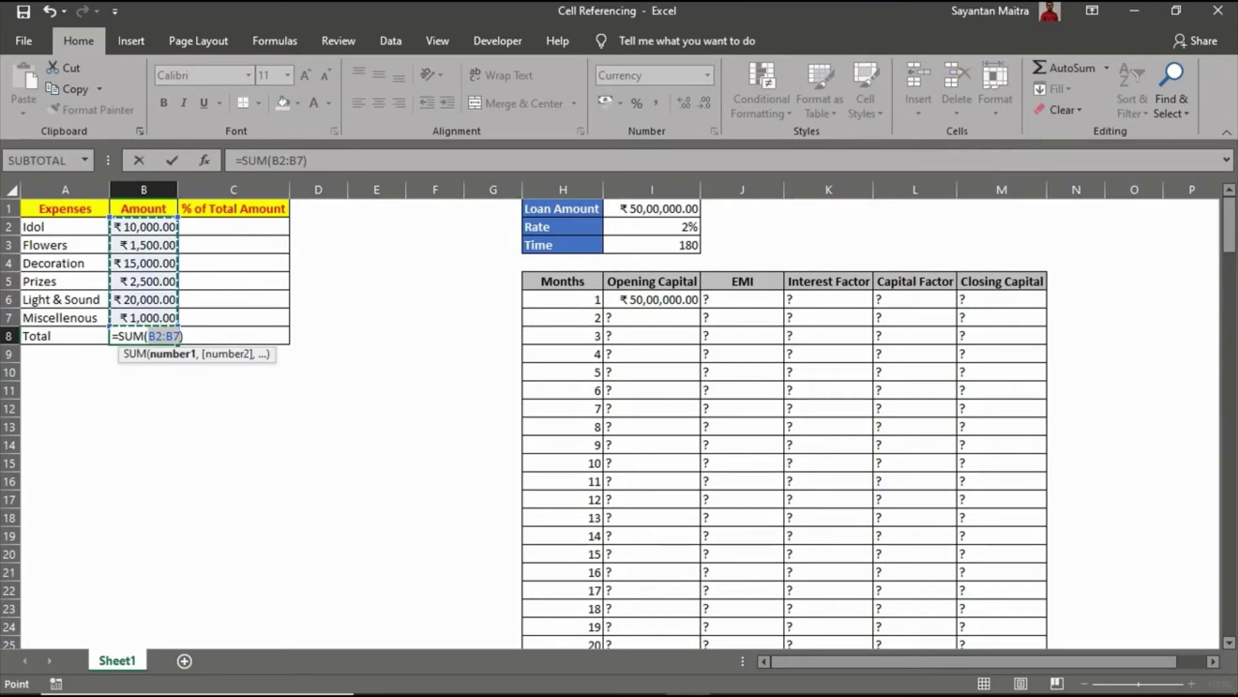
key("ctrl+Return")
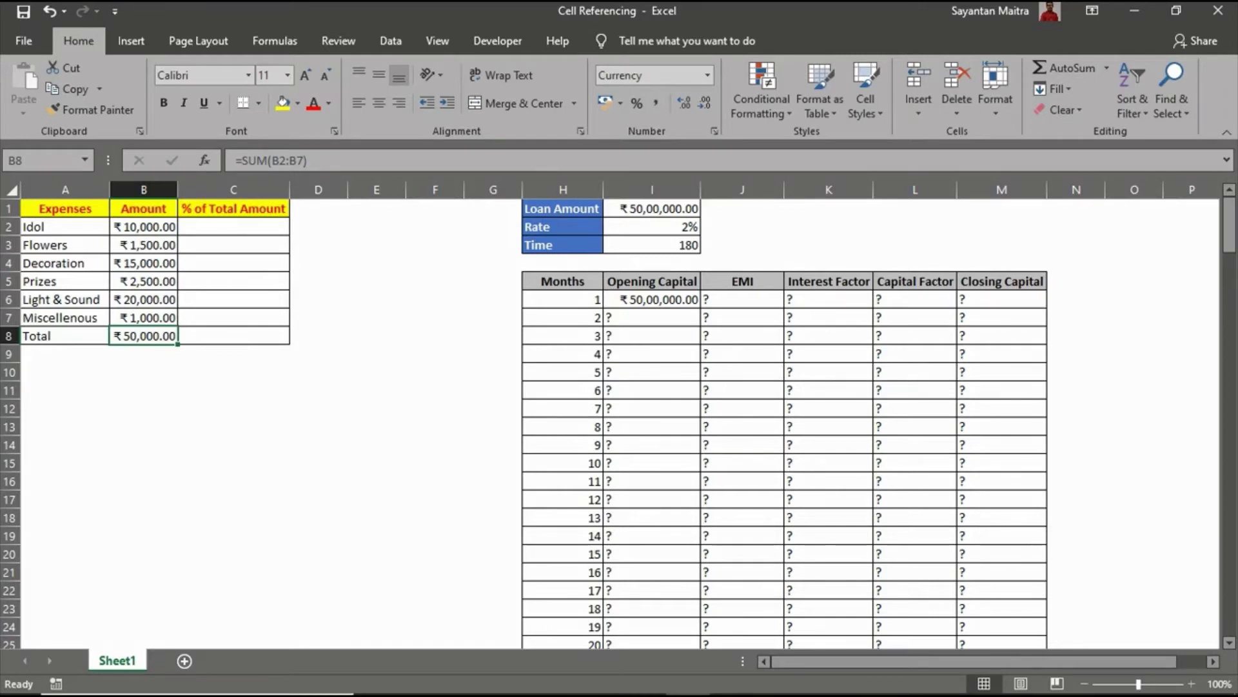
- Calculate each expense's share of the total with =$B2/$B$8 in C2 and fill the formula down to C7
left_click(234, 227)
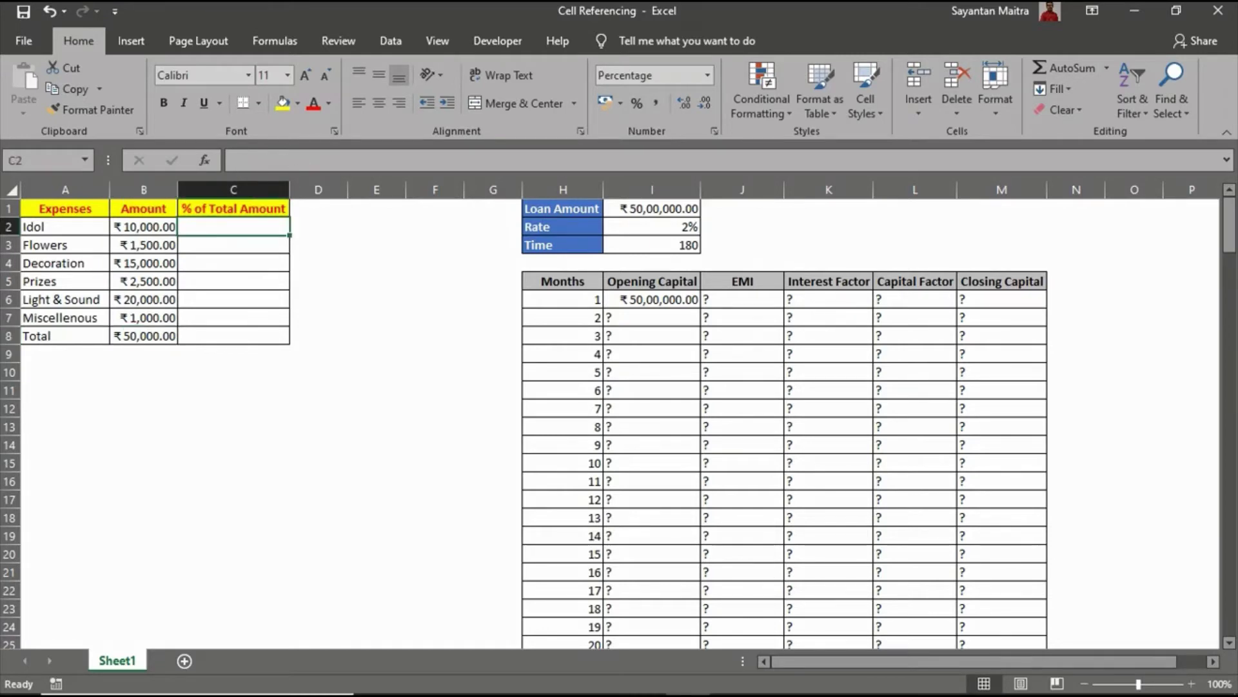
type("=")
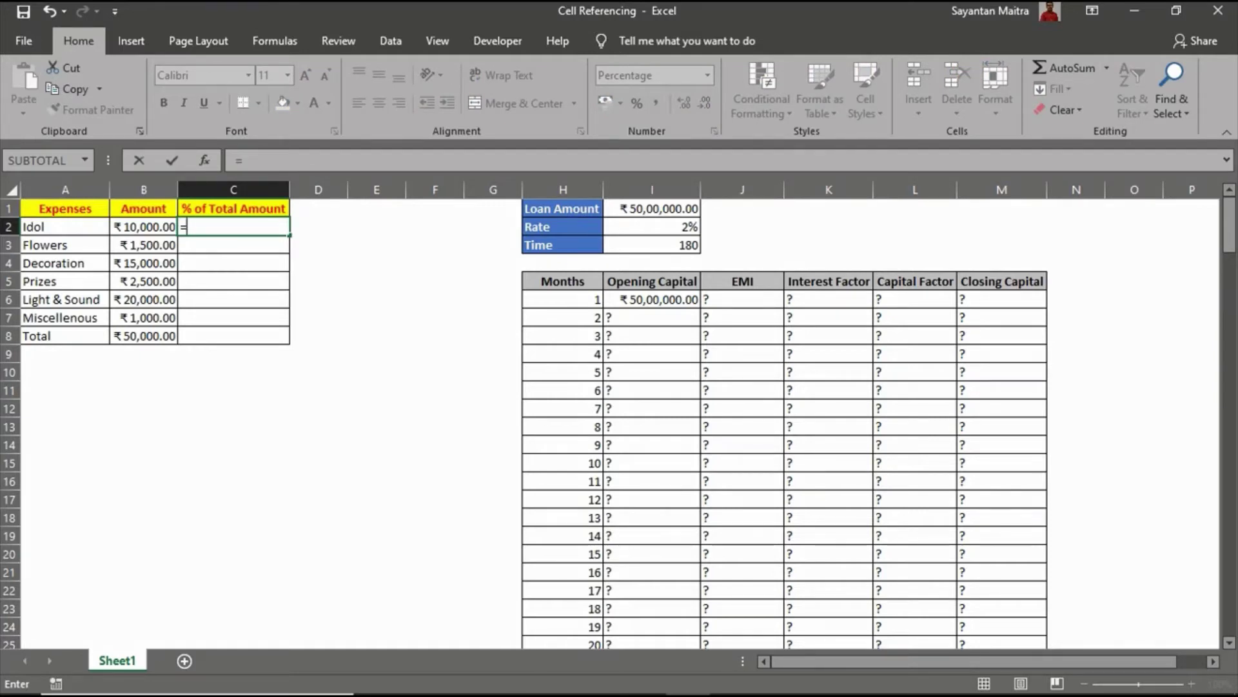
left_click(144, 227)
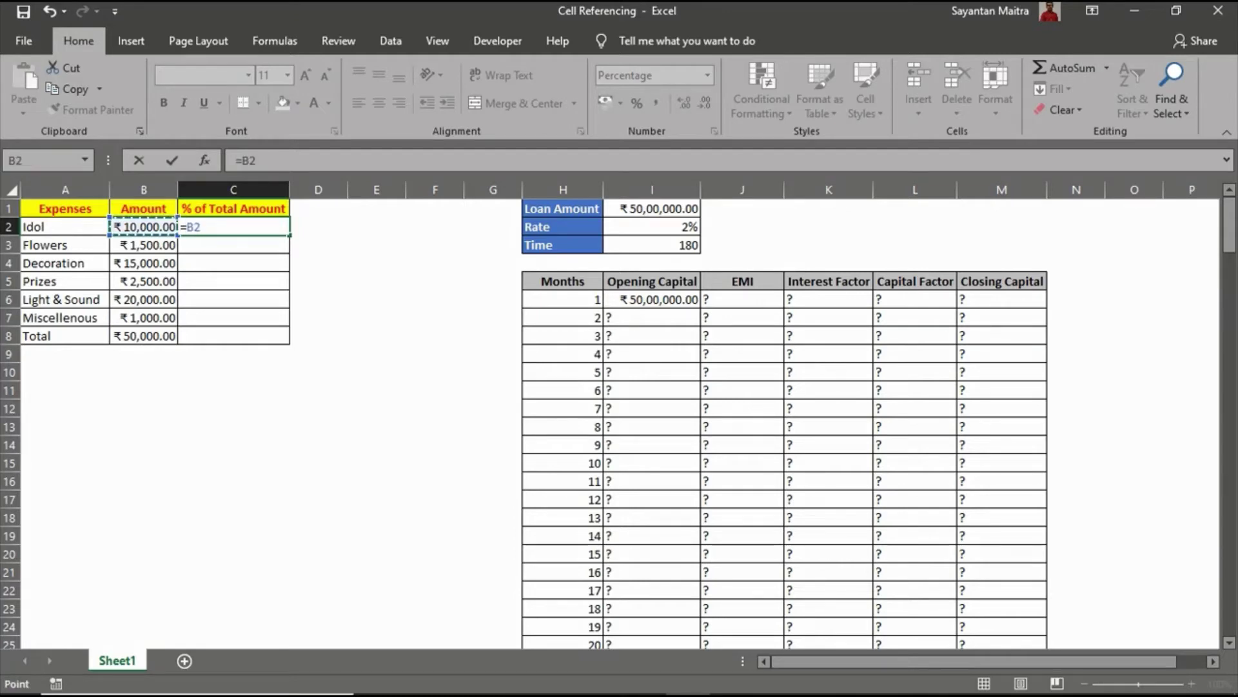
key("F4")
key("F4")
key("F4")
type("/")
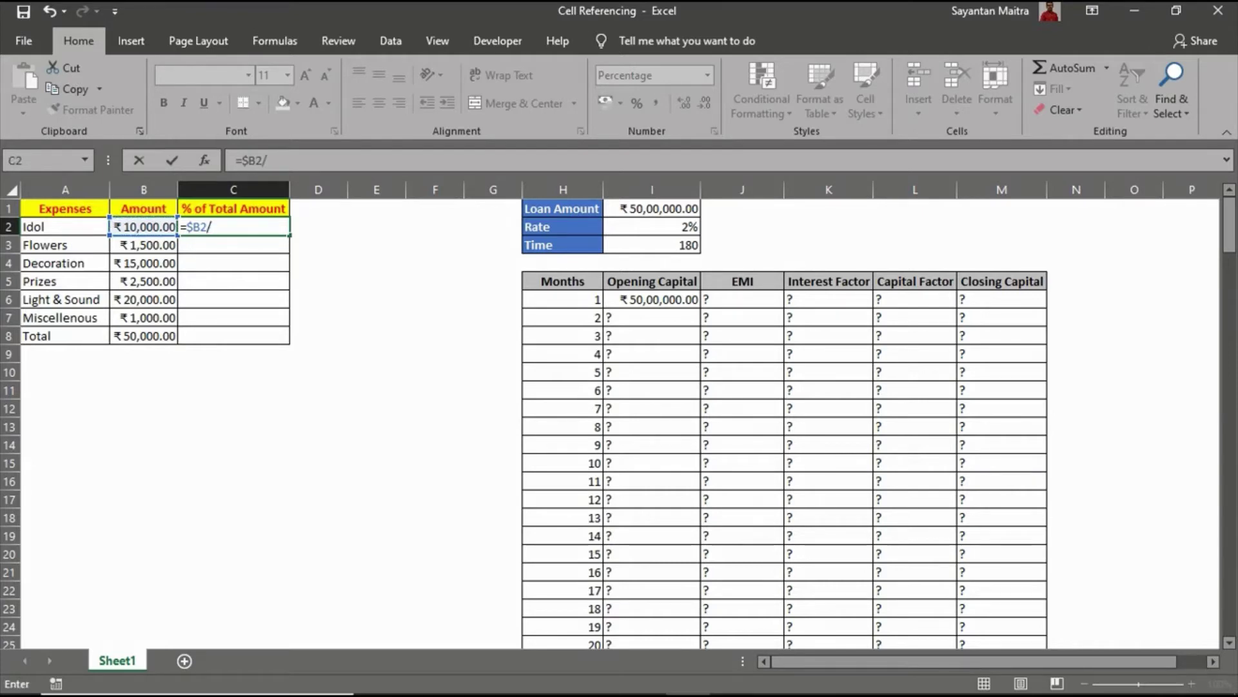
left_click(143, 335)
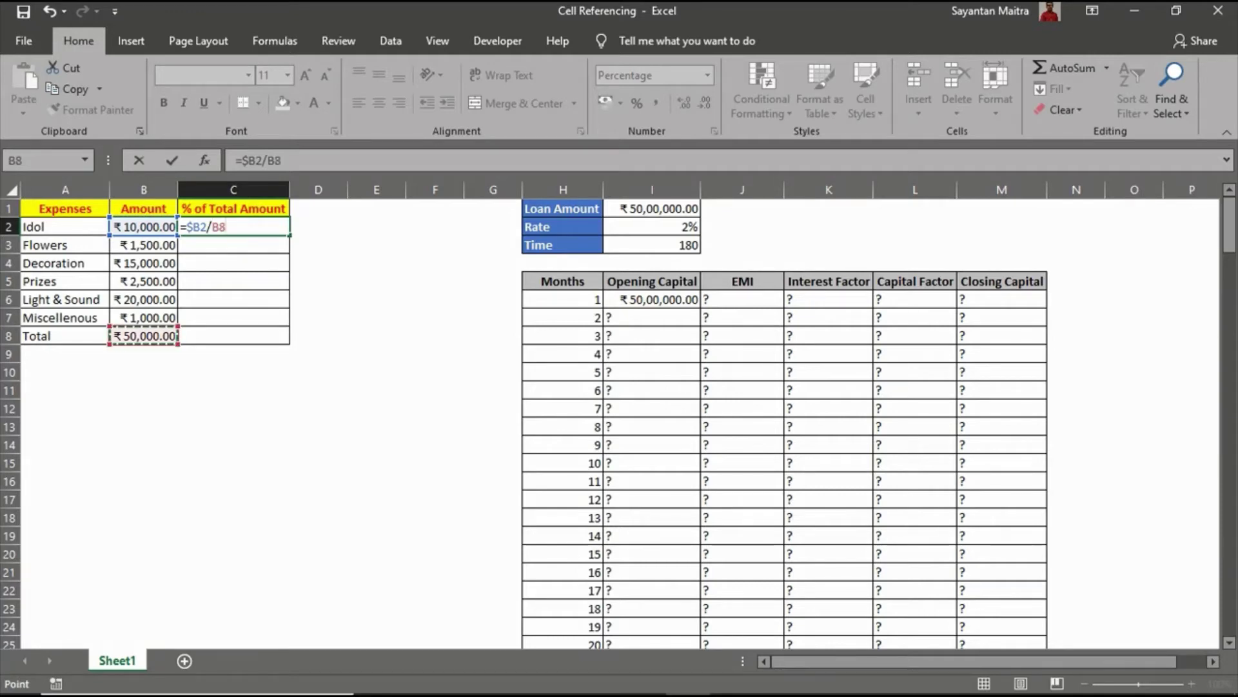
key("F4")
key("ctrl+Return")
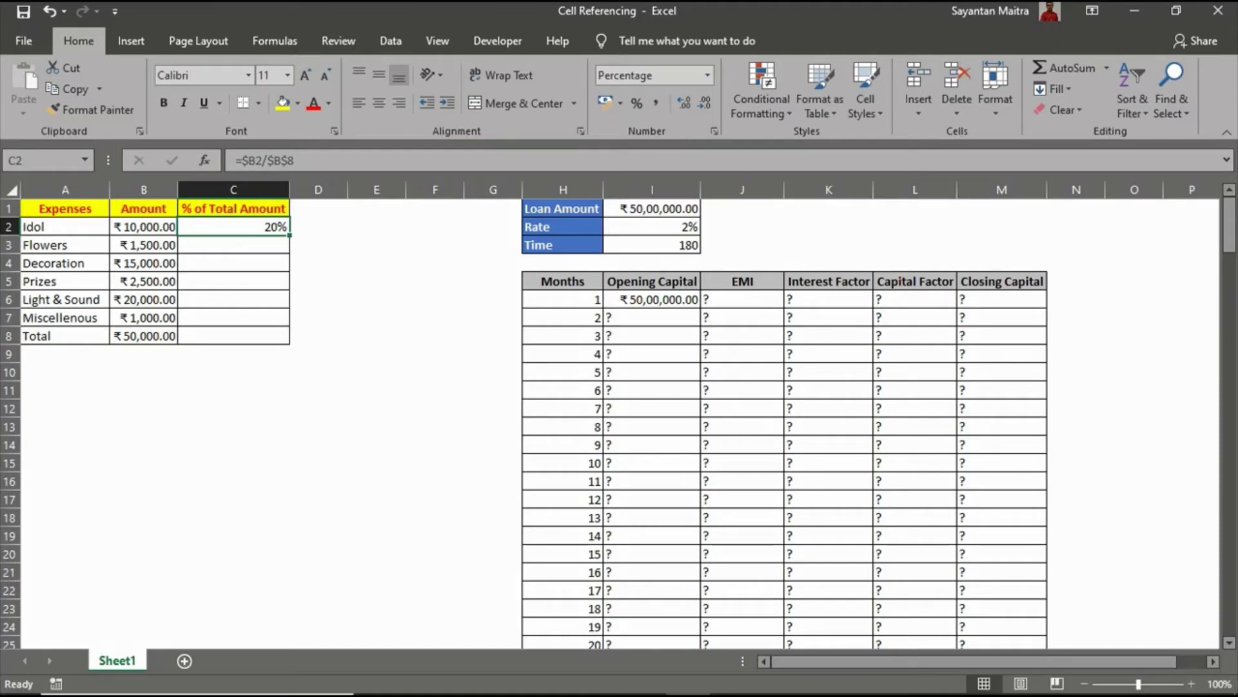
left_click_drag(288, 280, 288, 322)
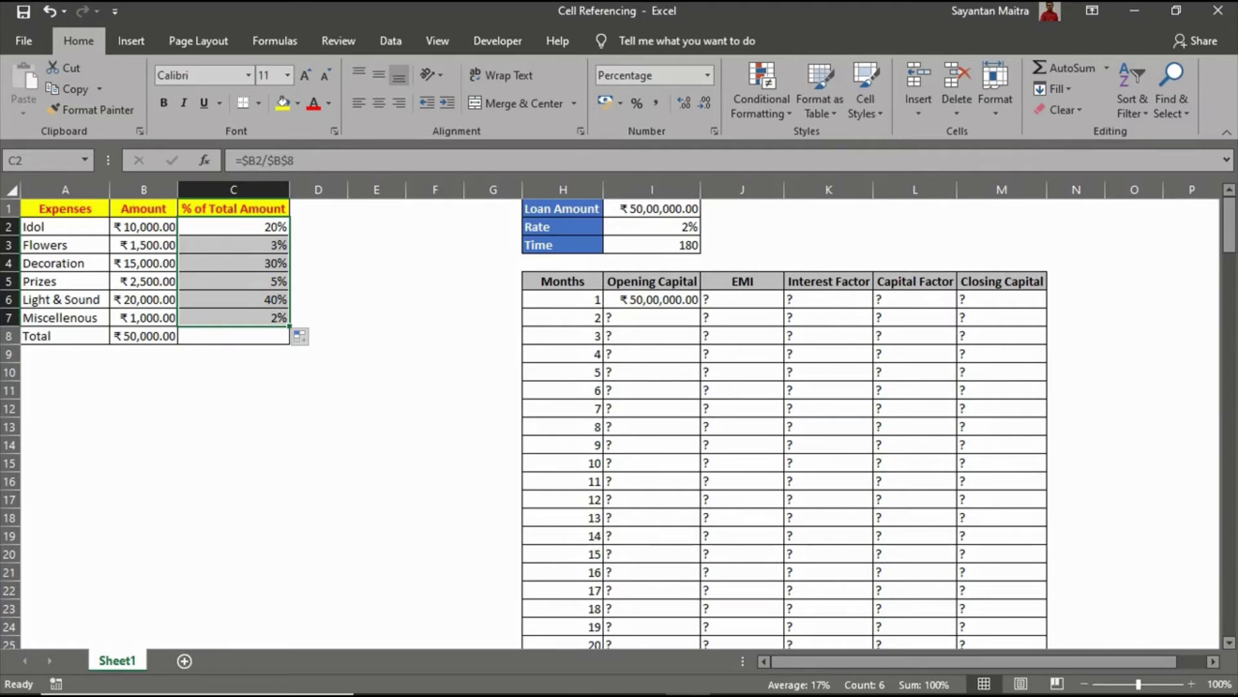
mouse_move(561, 208)
left_mouse_down()
mouse_move(561, 227)
mouse_move(652, 246)
mouse_move(561, 227)
left_mouse_up()
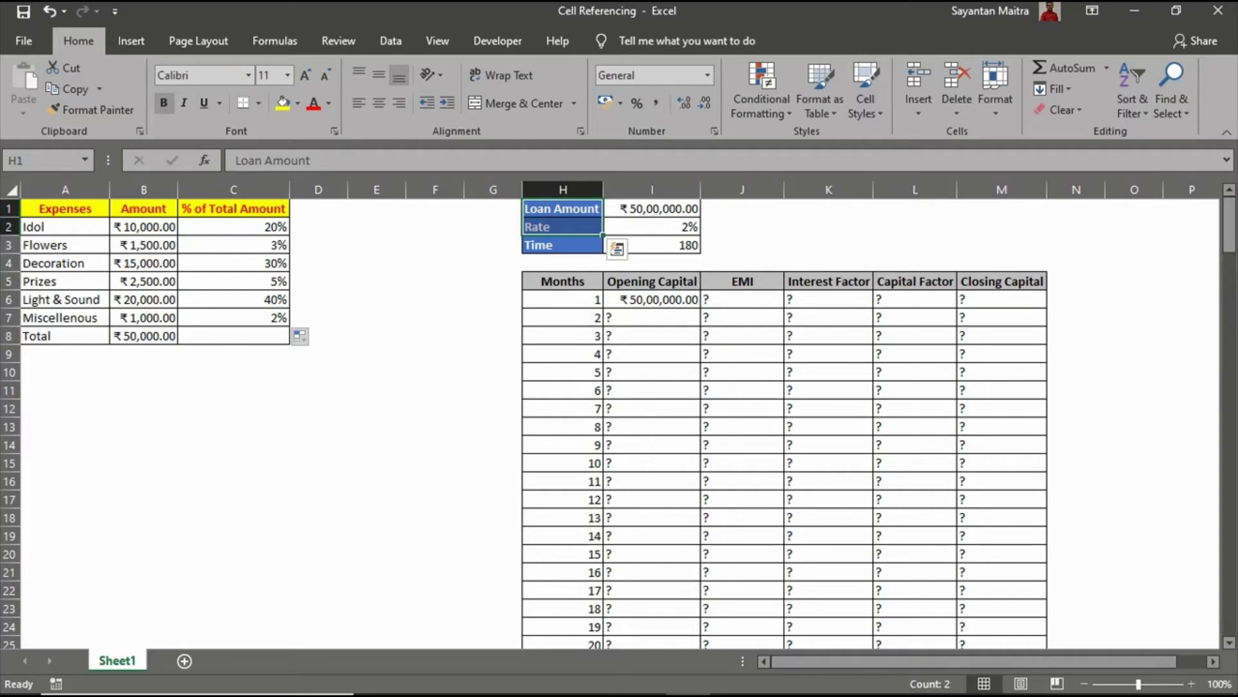
left_click(652, 300)
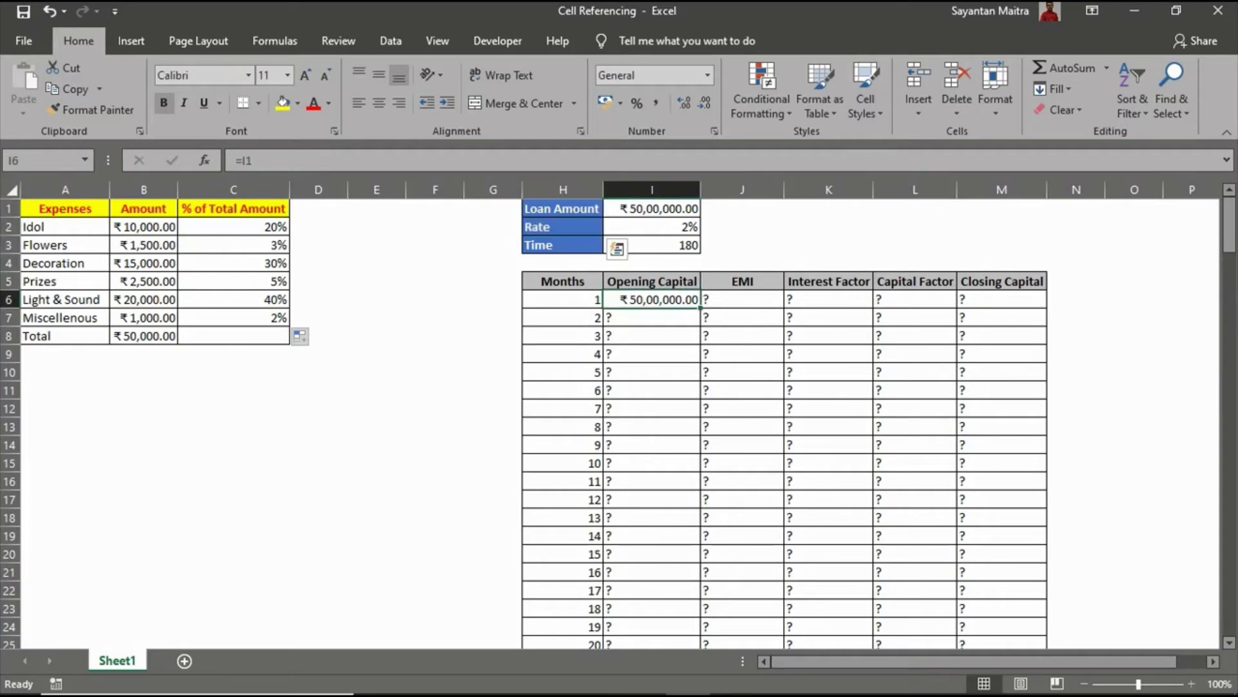
- Calculate the EMI in J6 with =PMT($I$2,$I$3,$I$1) and fill the formula down the EMI column for all months
left_click(743, 299)
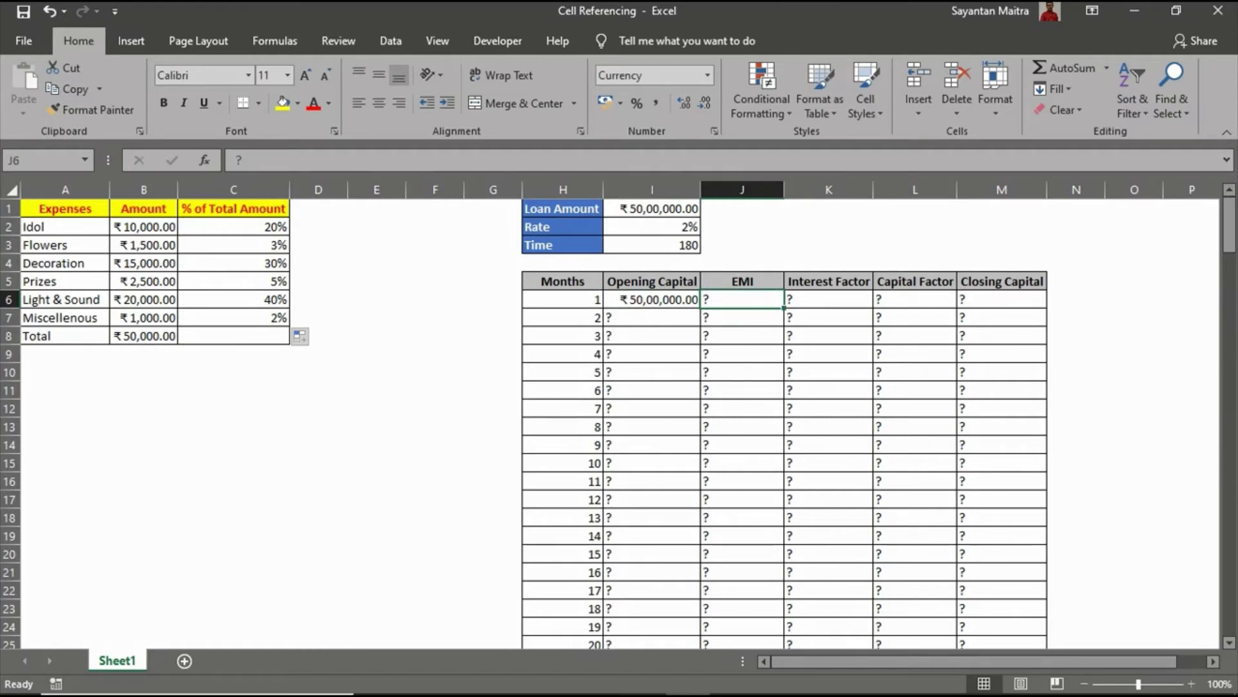
type("=pm")
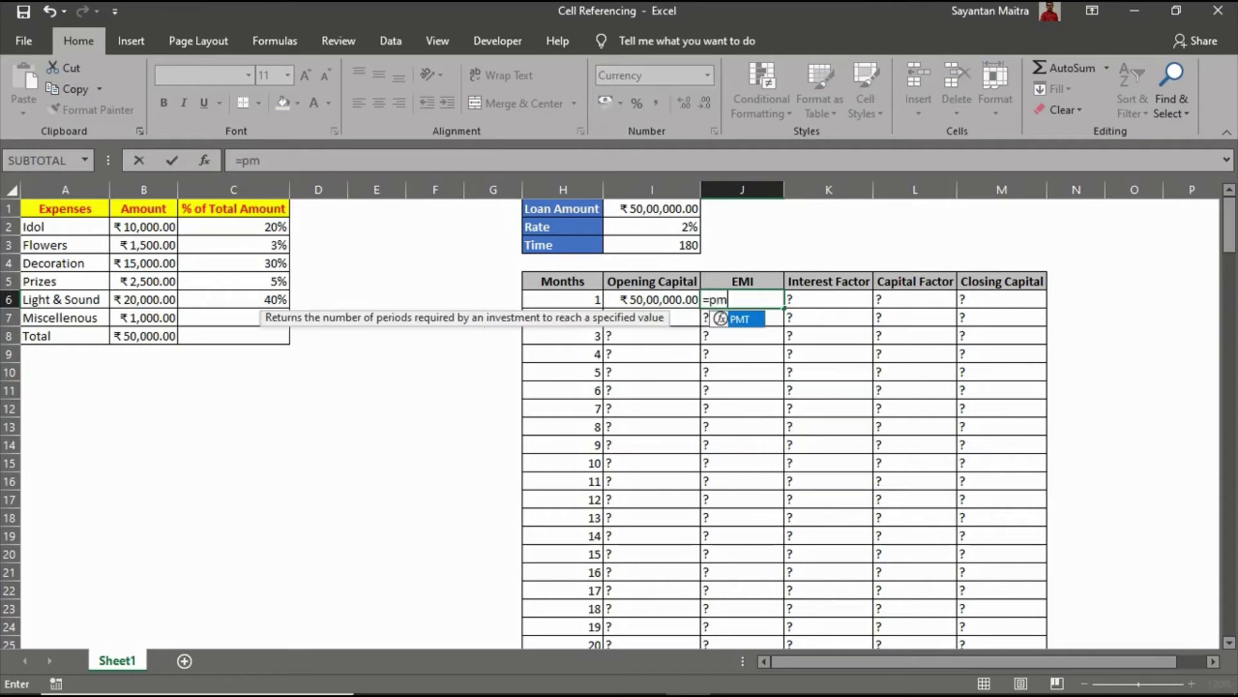
type("t")
key("Tab")
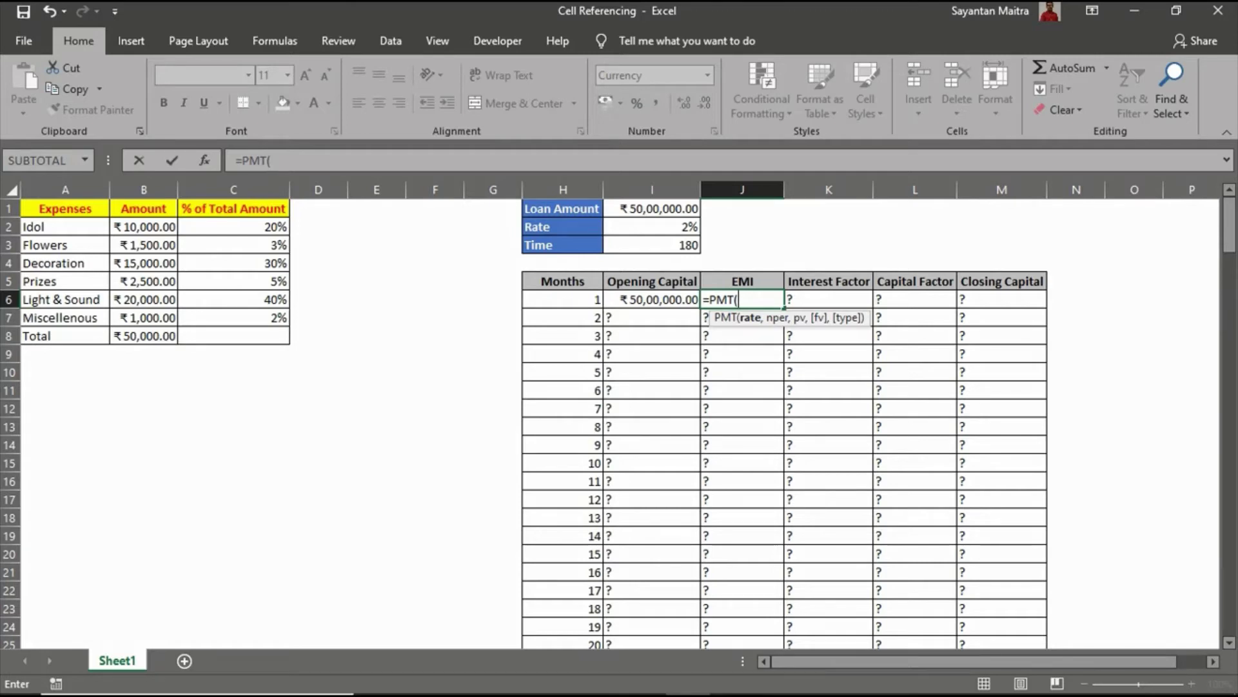
left_click(652, 226)
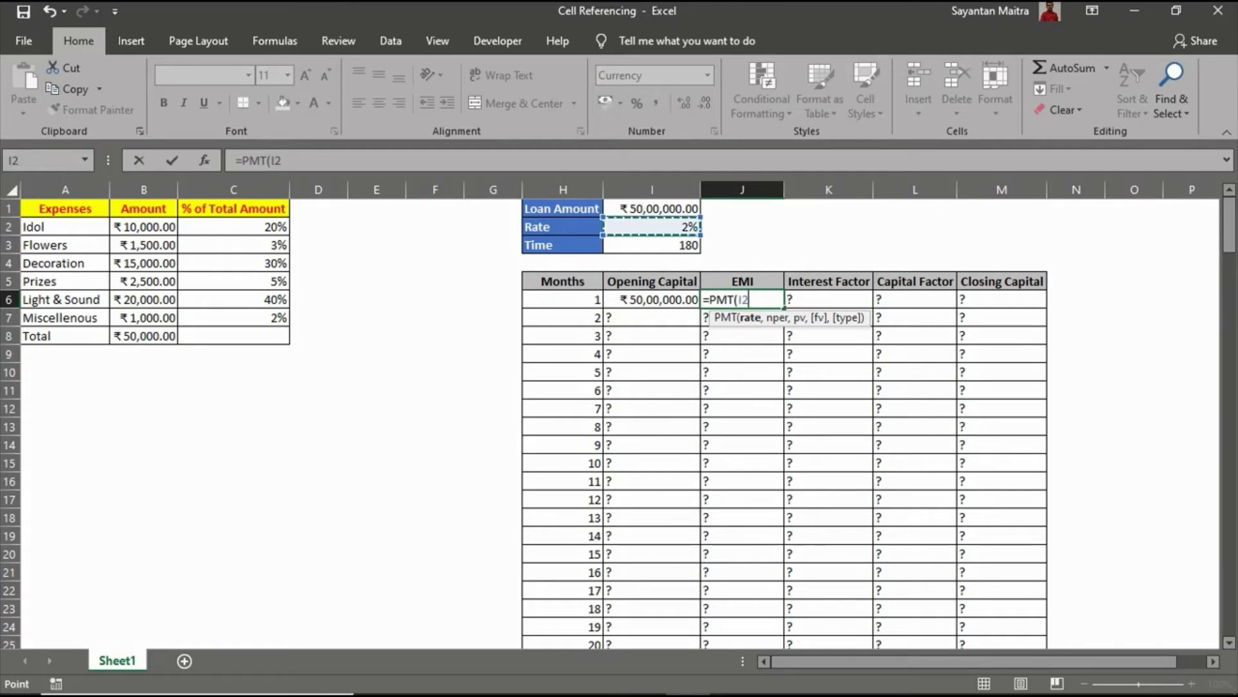
key("F4")
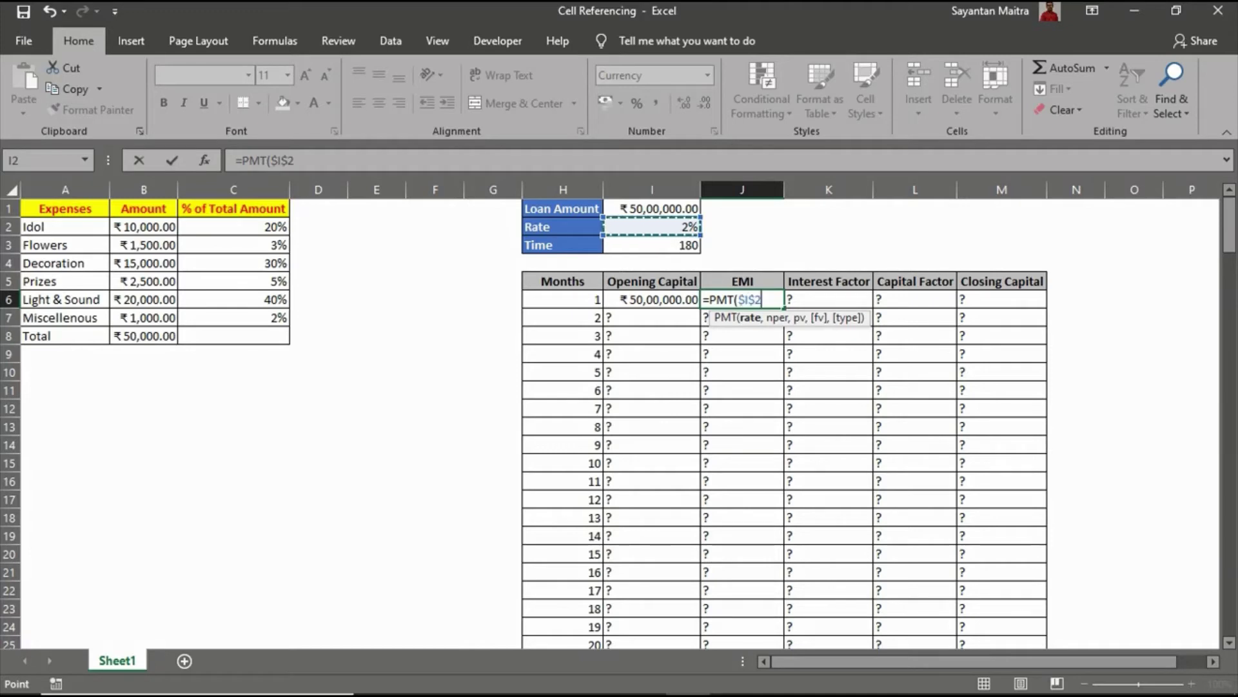
type(",")
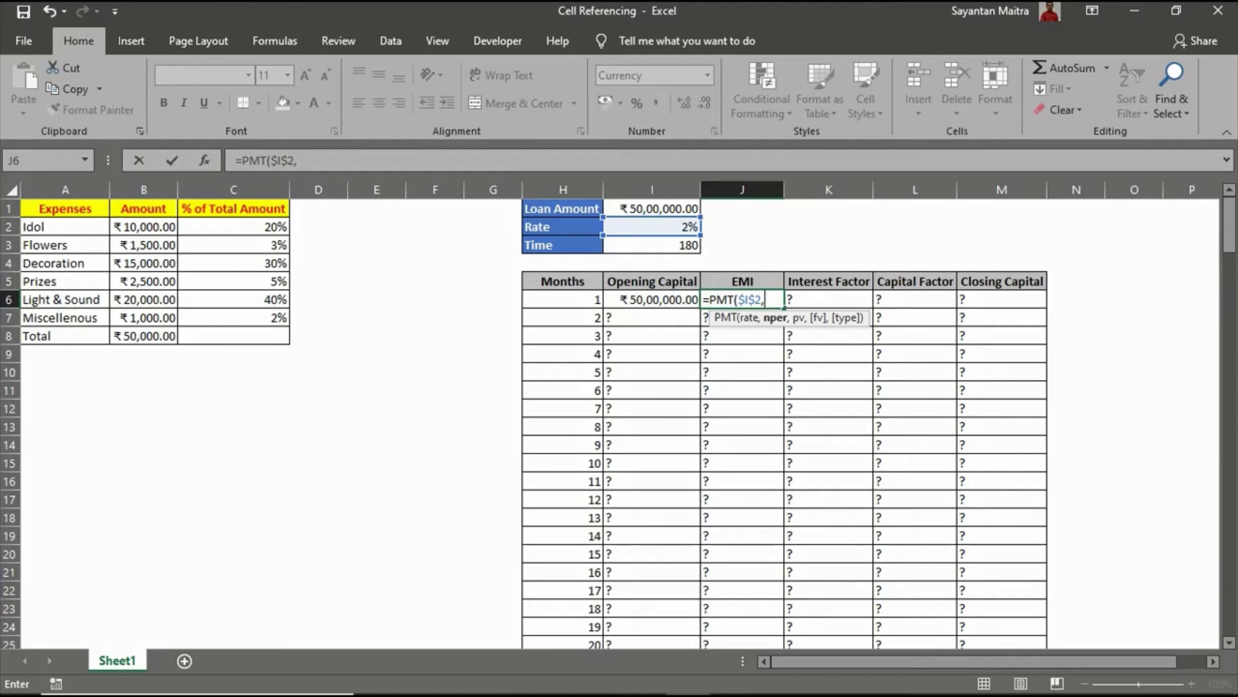
left_click(652, 245)
key("F4")
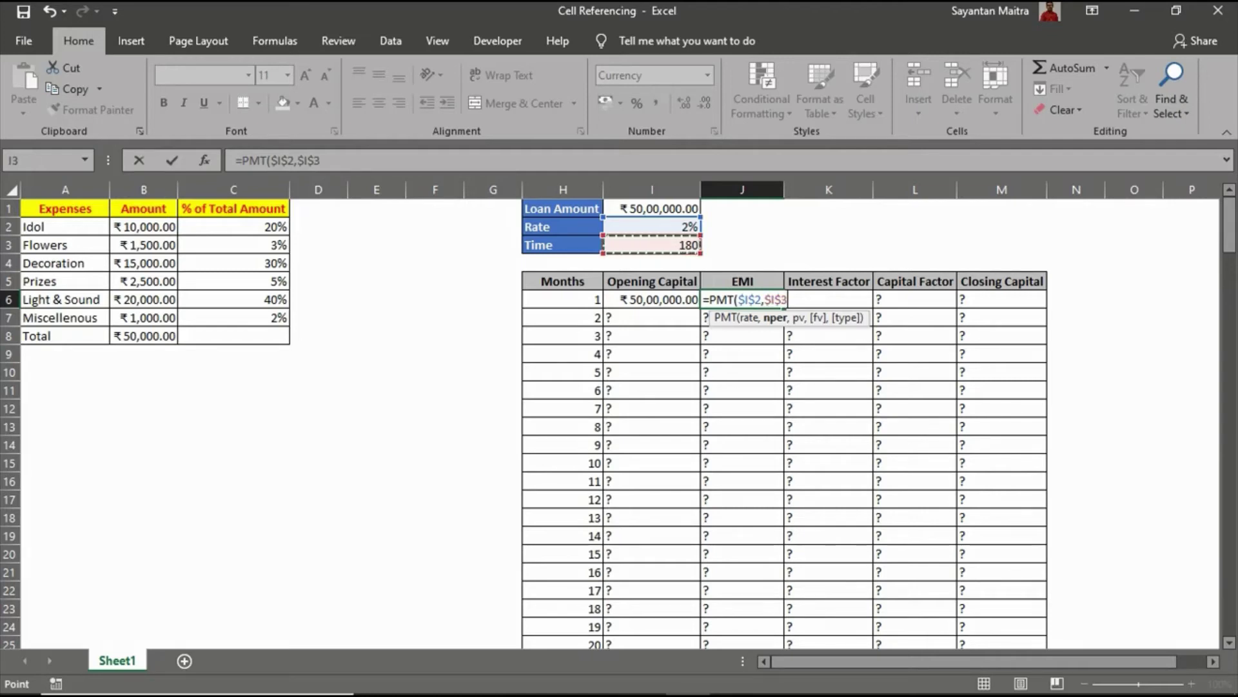
type(",")
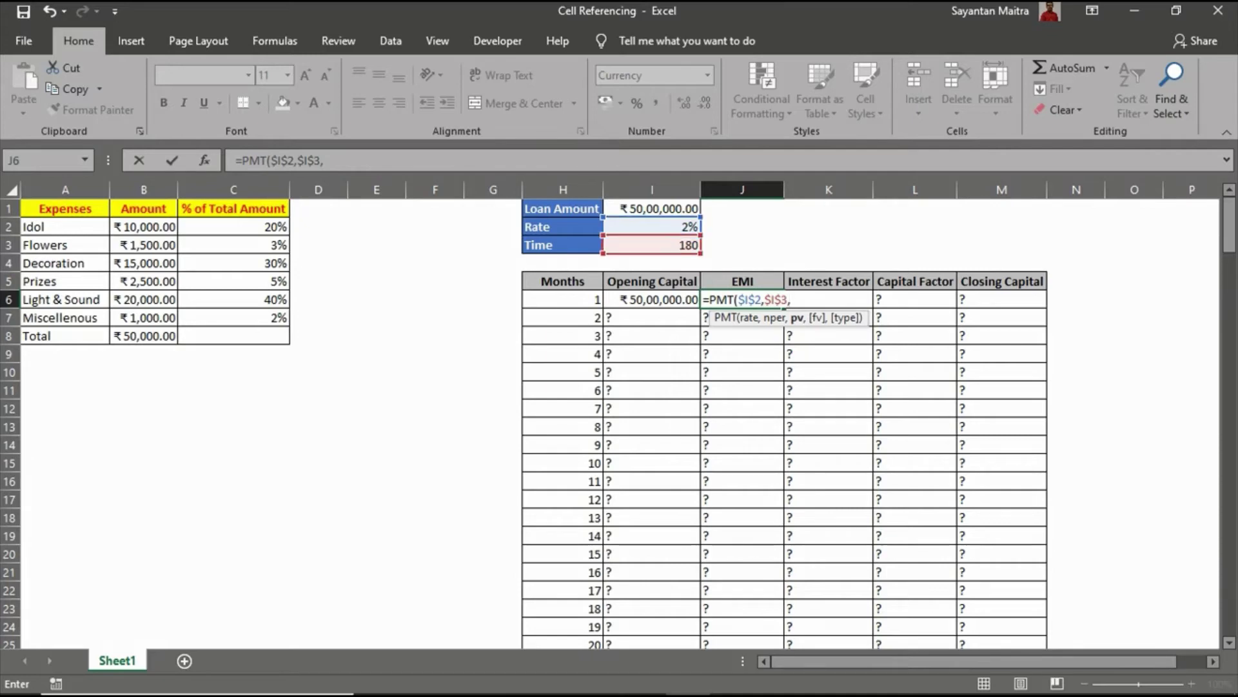
left_click(651, 209)
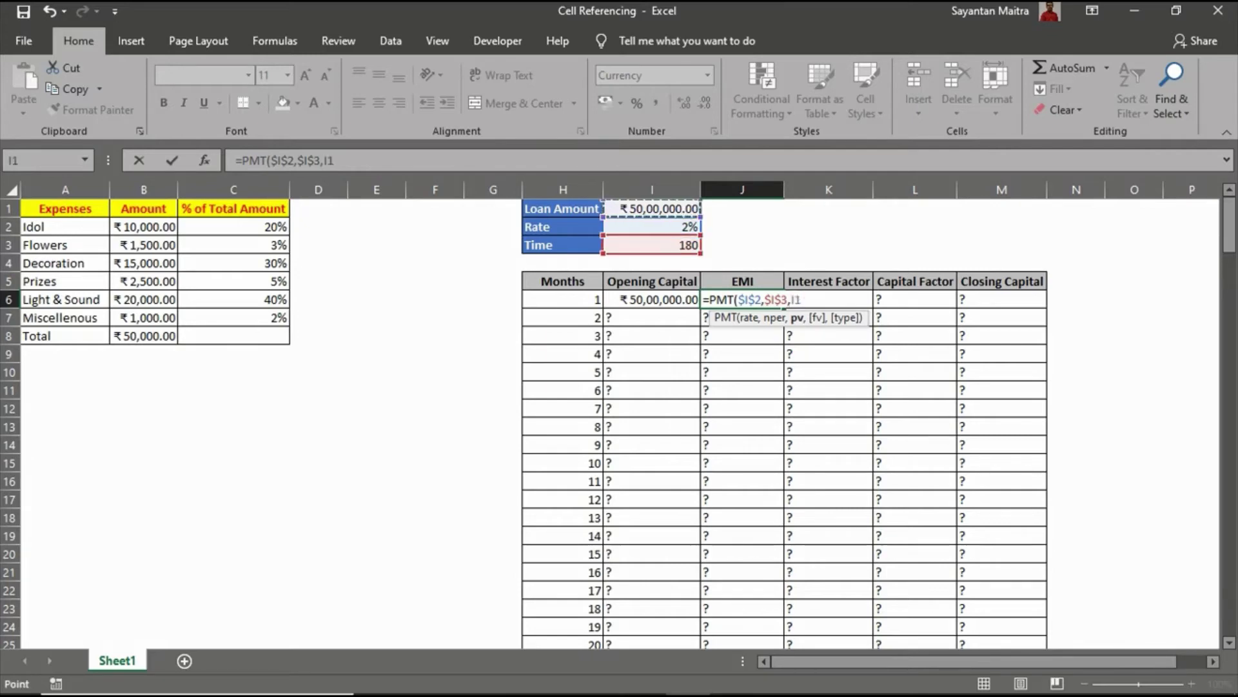
key("F4")
type(")")
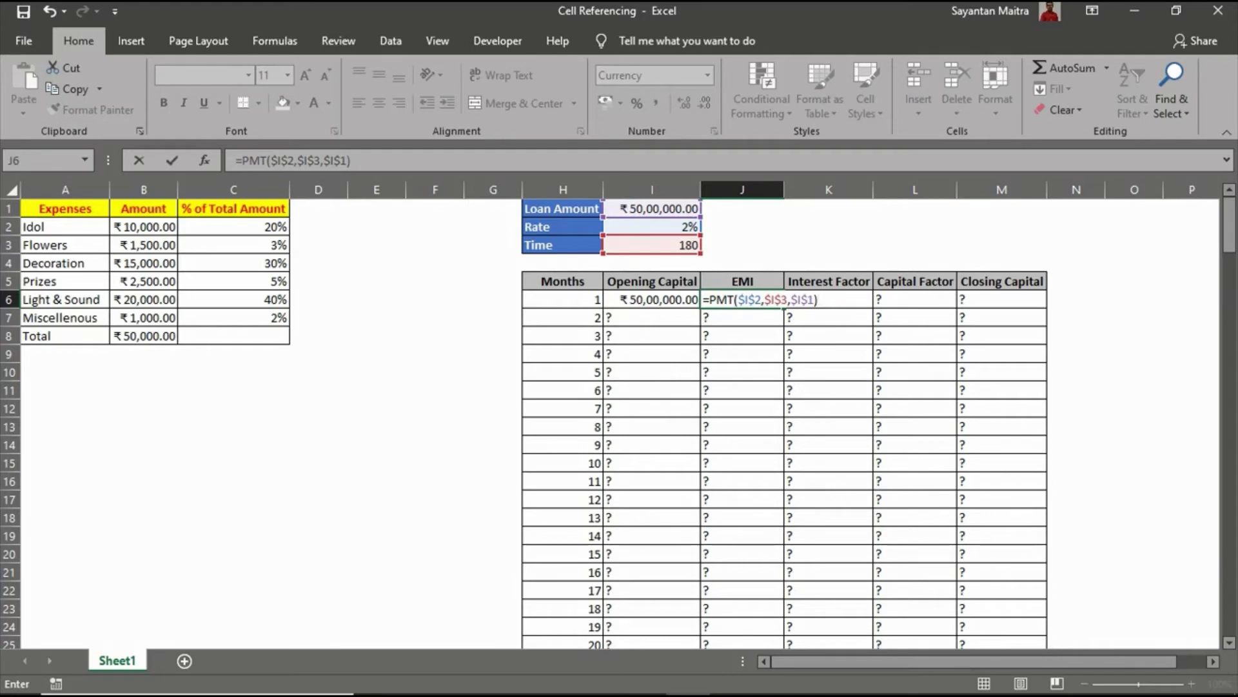
key("ctrl+Return")
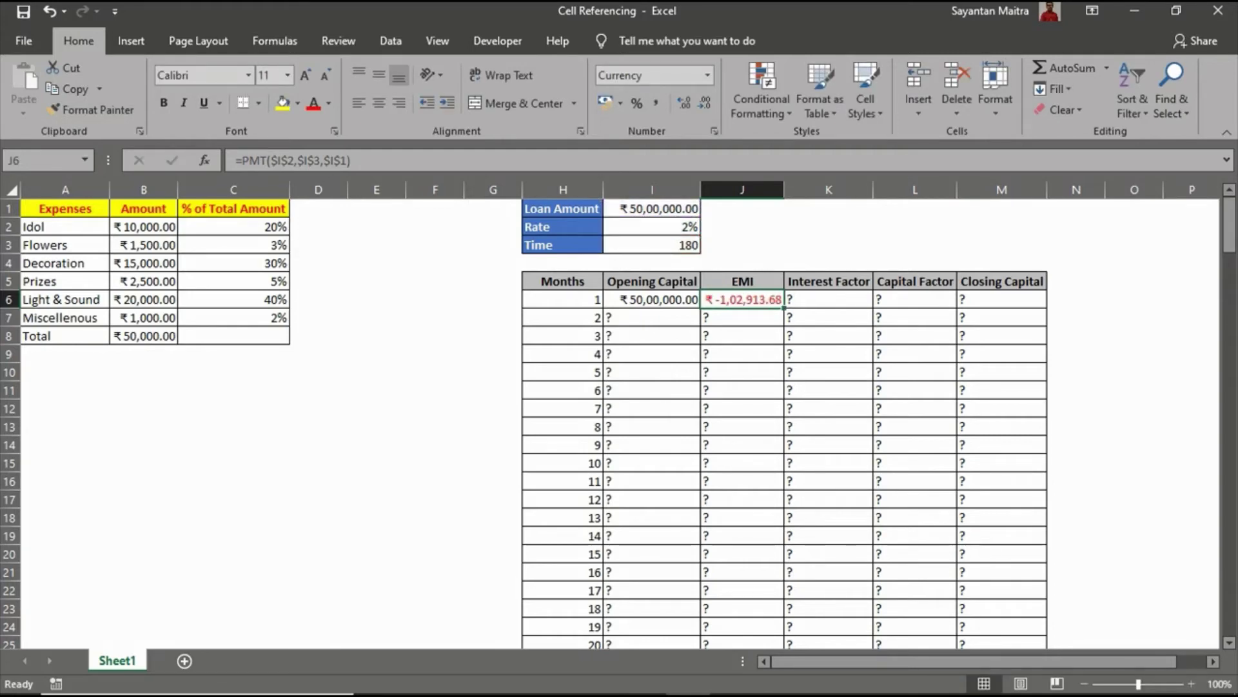
double_click(784, 308)
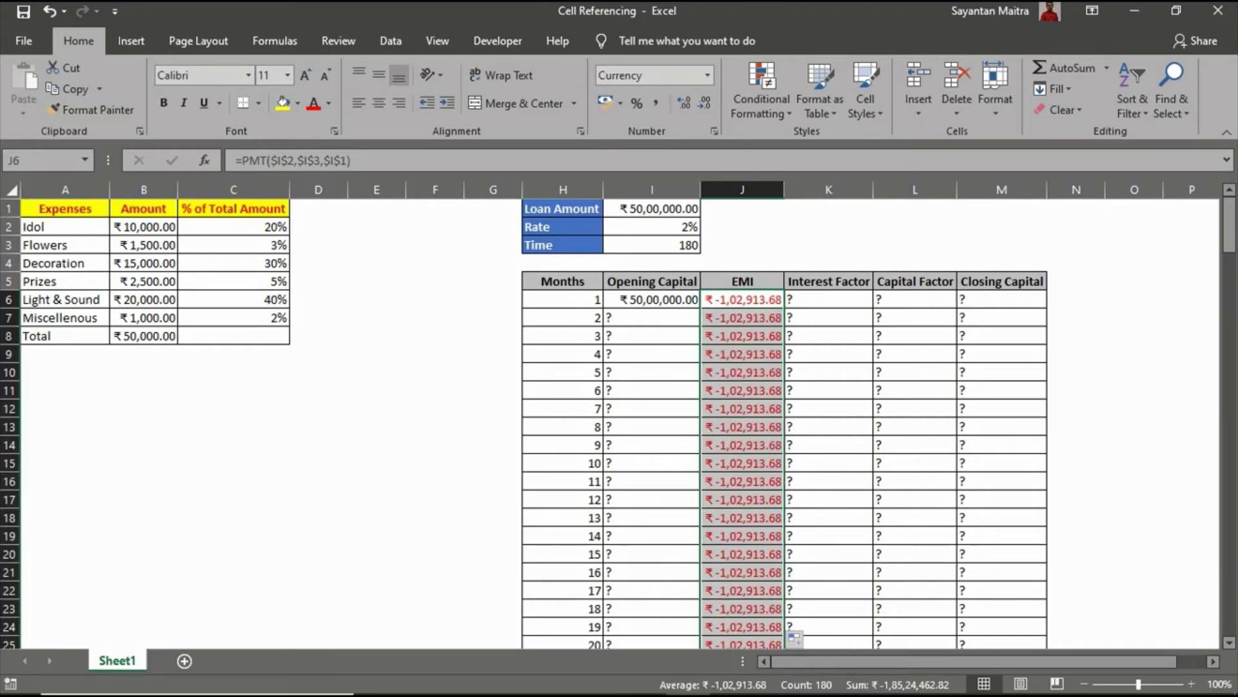
- Calculate the first month's Interest Factor in K6 with the formula =$I6*$I$2
left_click(829, 299)
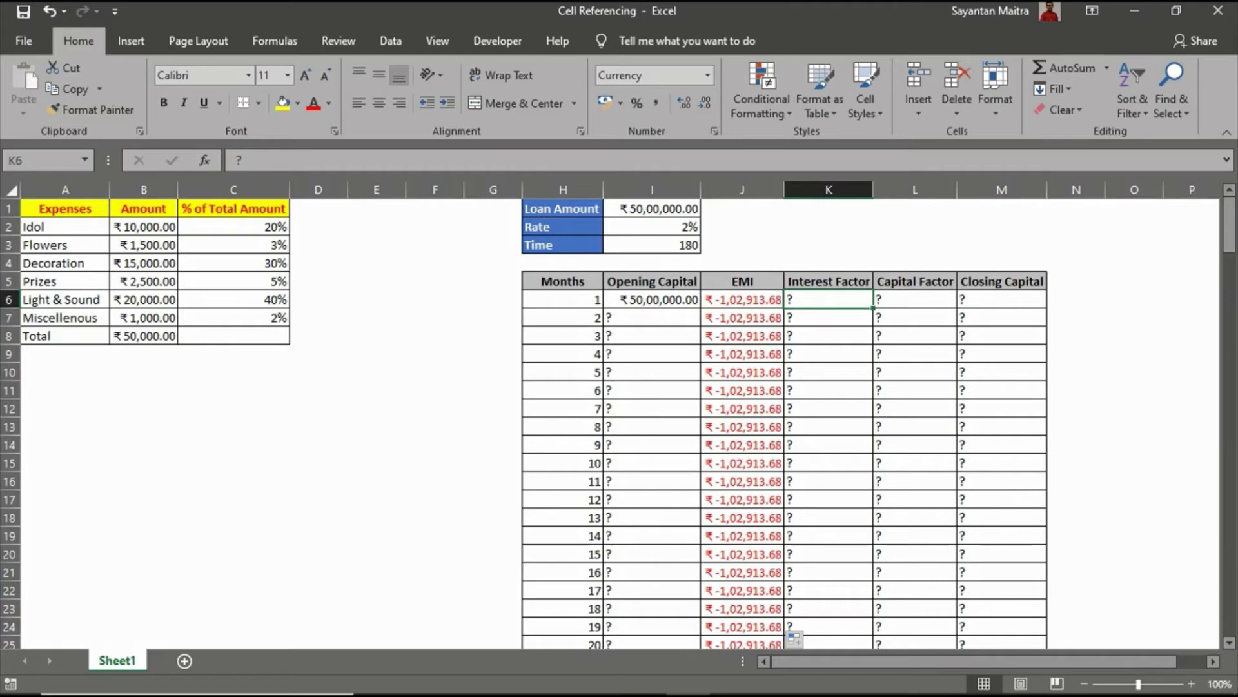
type("=")
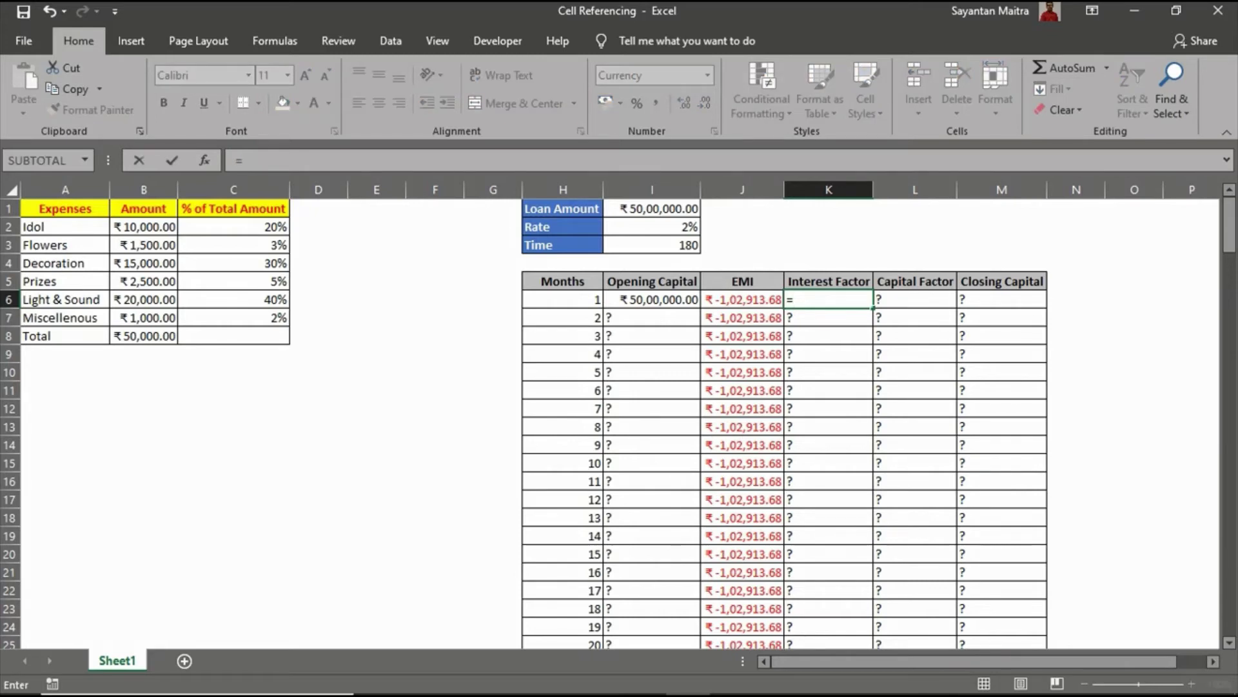
left_click(651, 300)
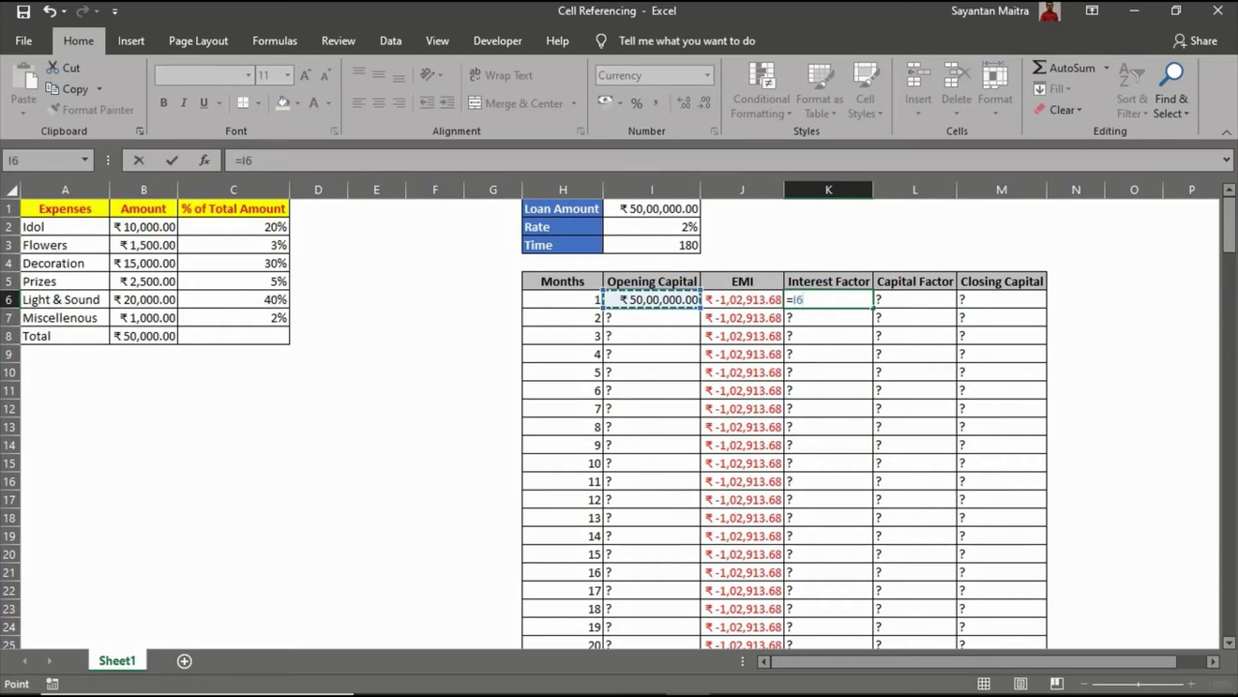
key("F4")
key("F4")
key("F4")
type("*")
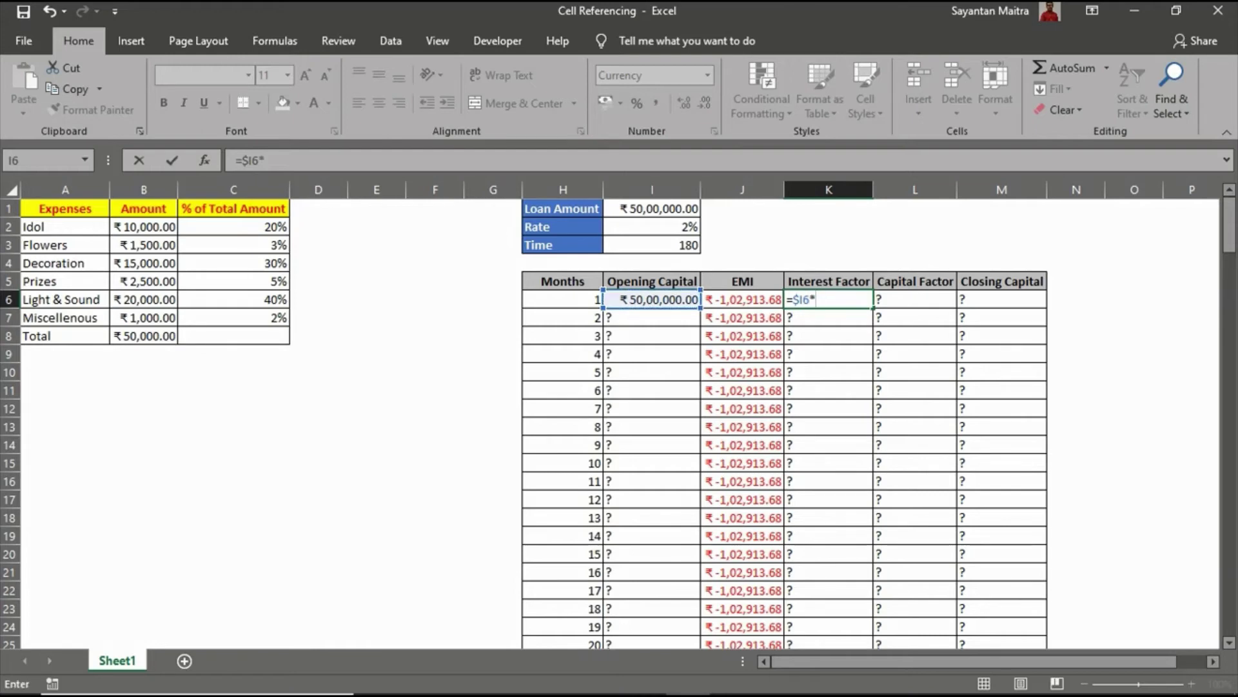
left_click(652, 226)
key("F4")
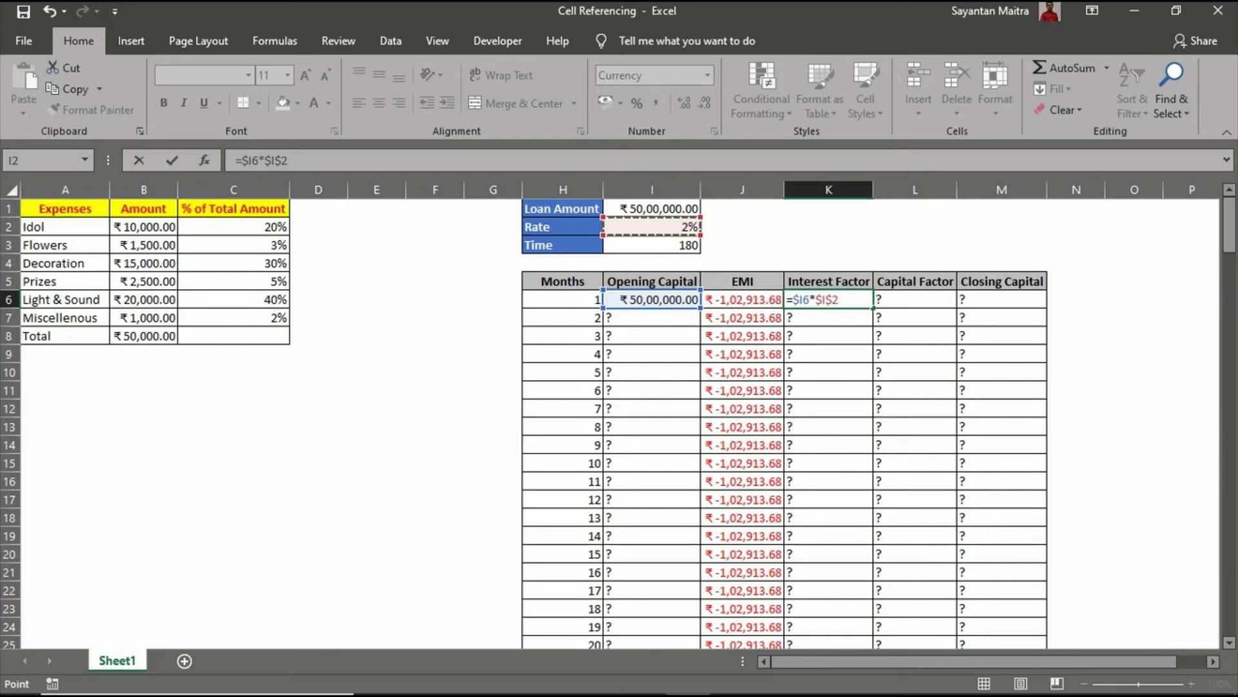
key("ctrl+Return")
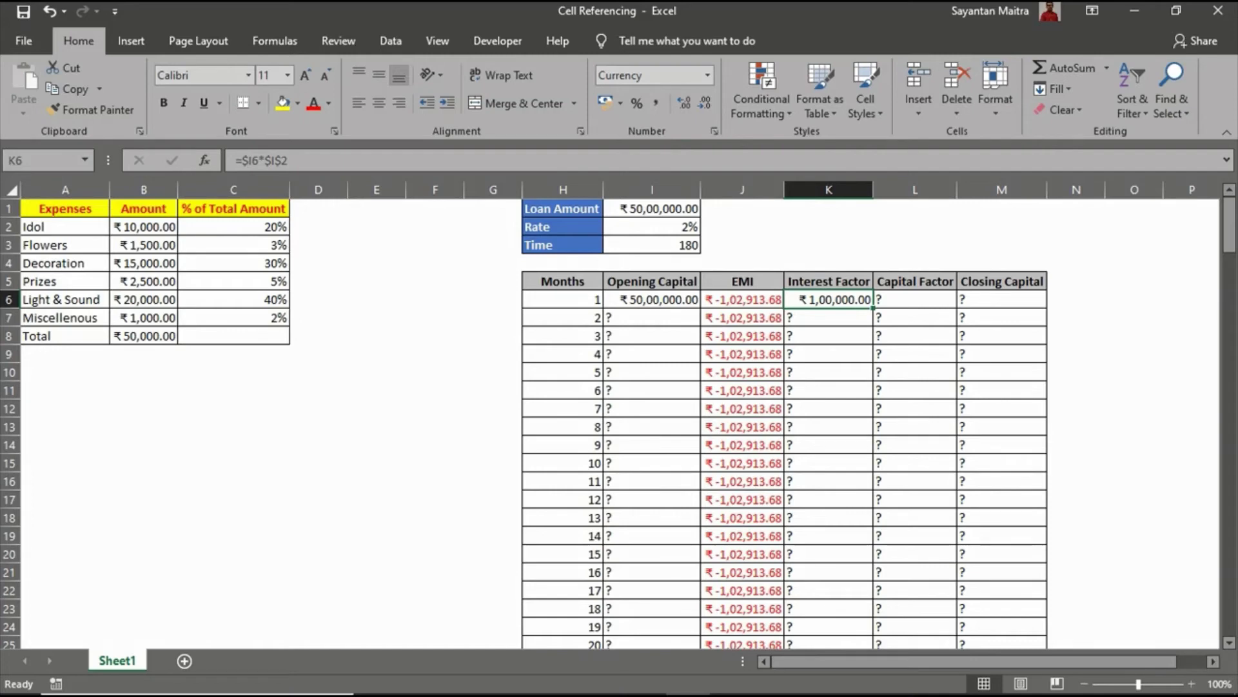
- Begin a formula in L6 for the first month's Capital Factor
left_click(915, 299)
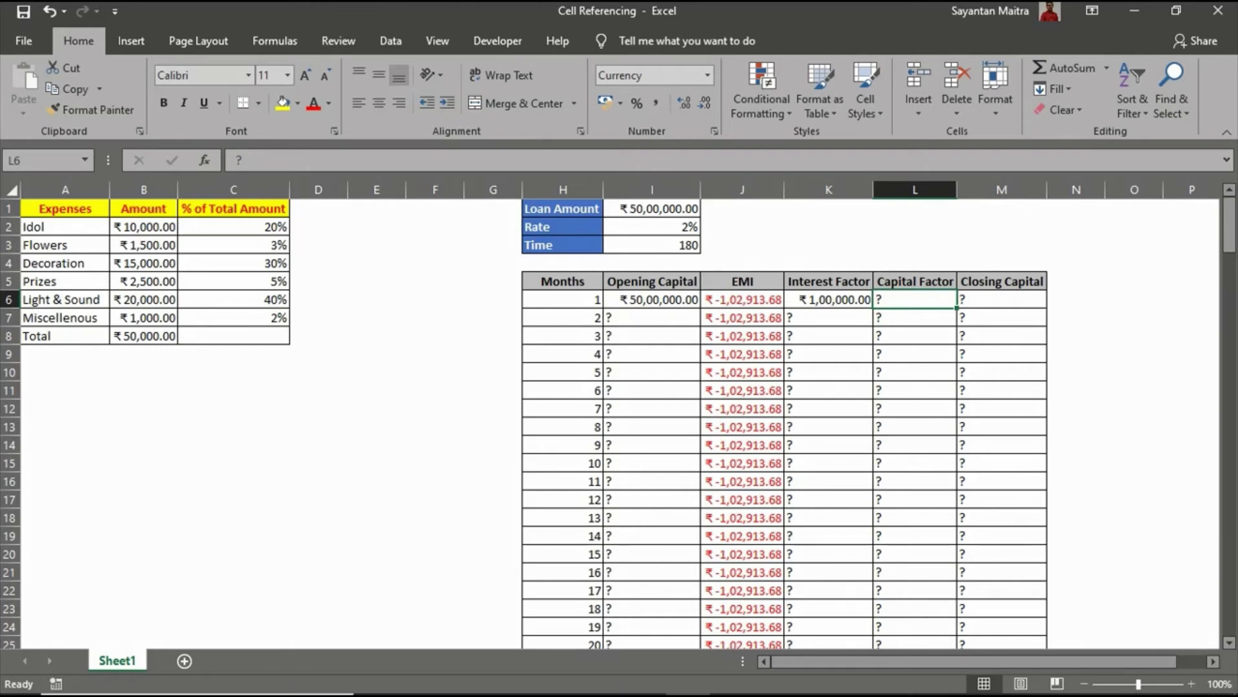
type("=")
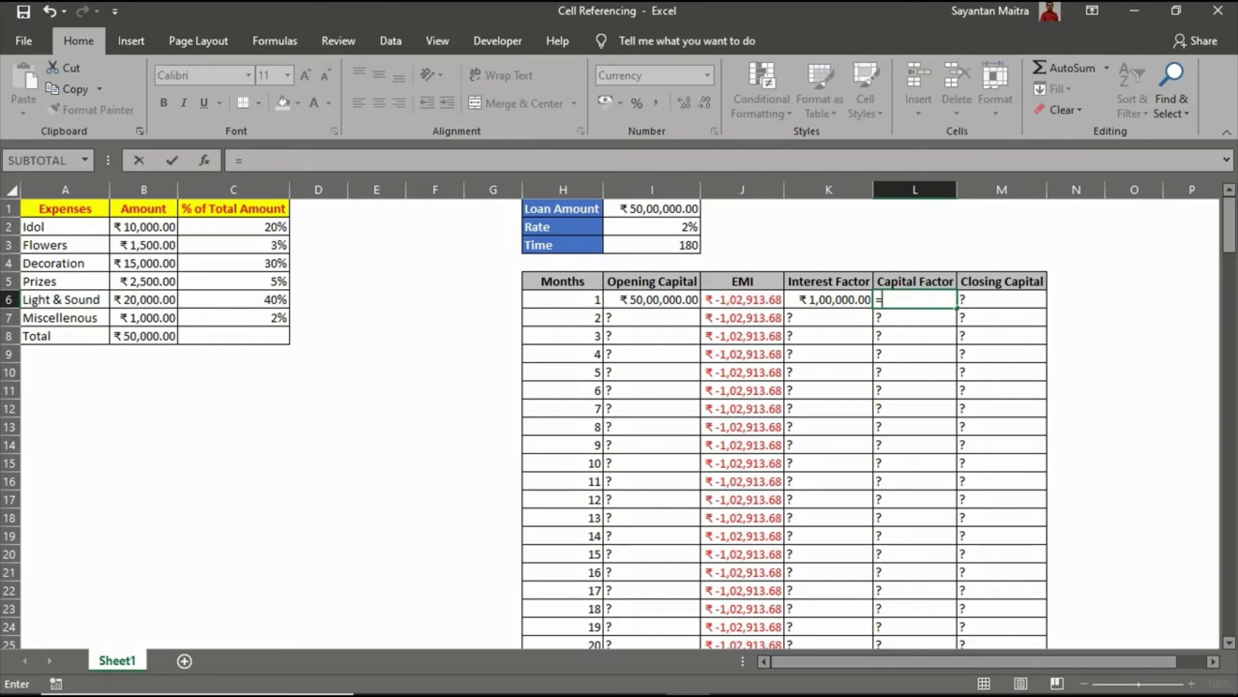
key("Left")
key("Left")
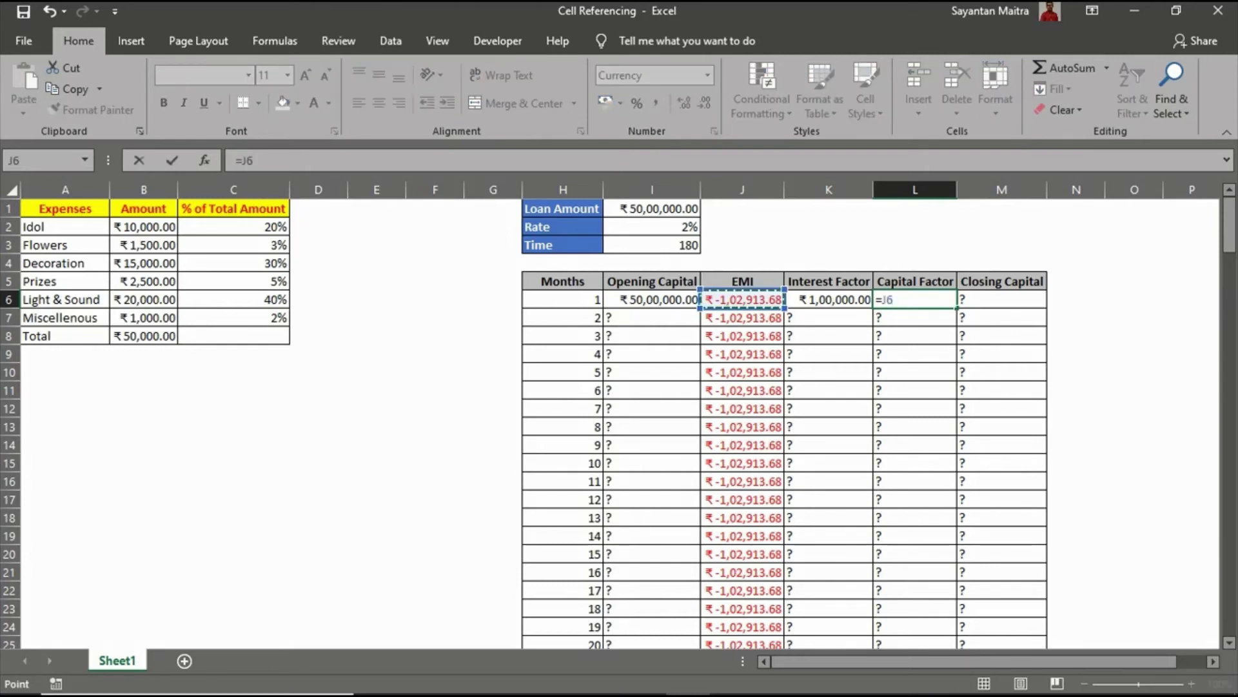
type("+")
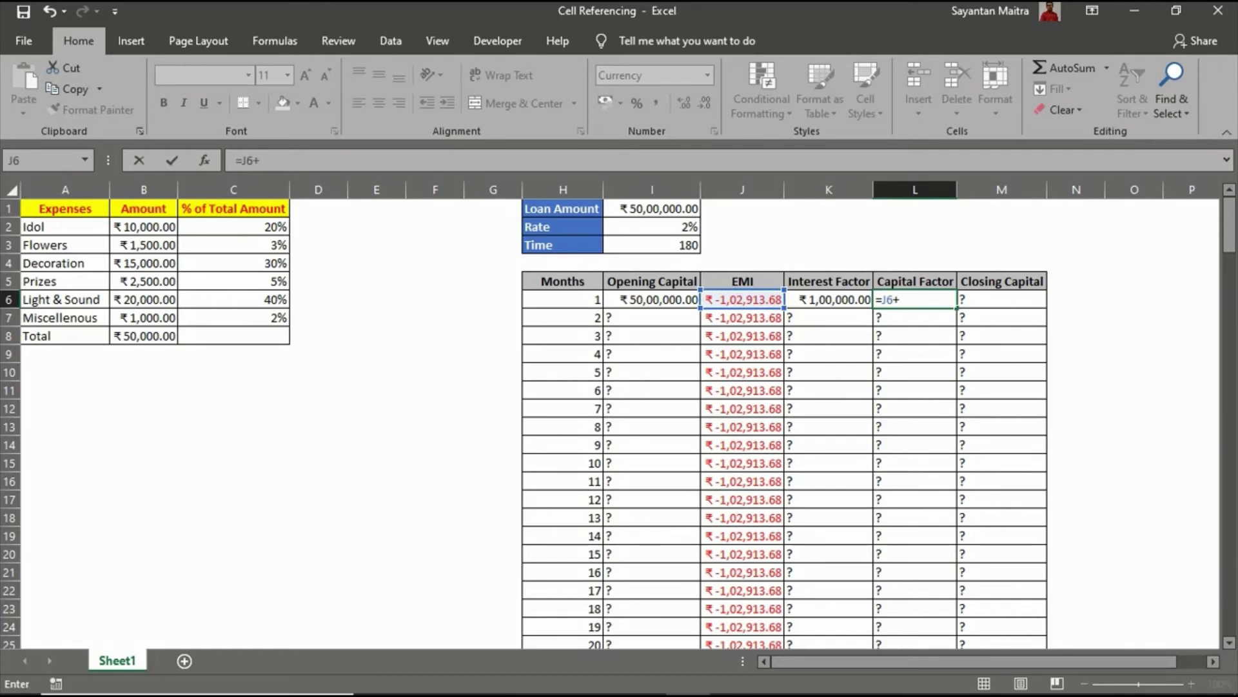
left_click(828, 300)
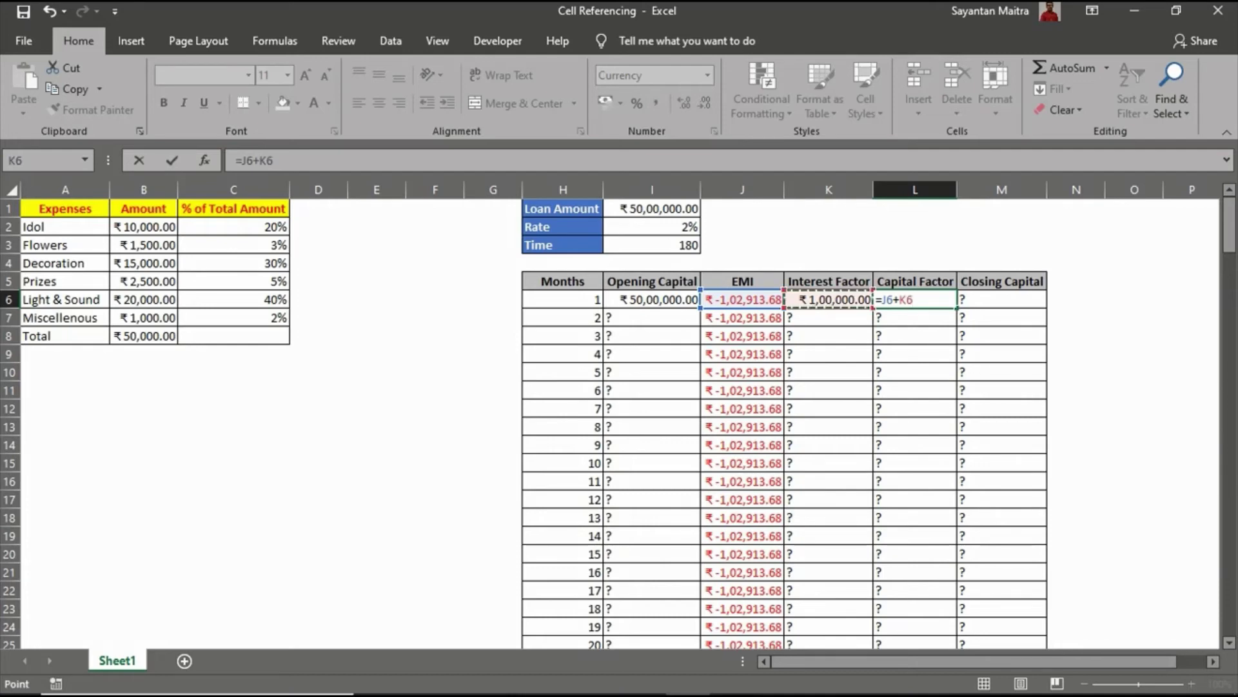
left_click_drag(829, 299, 523, 299)
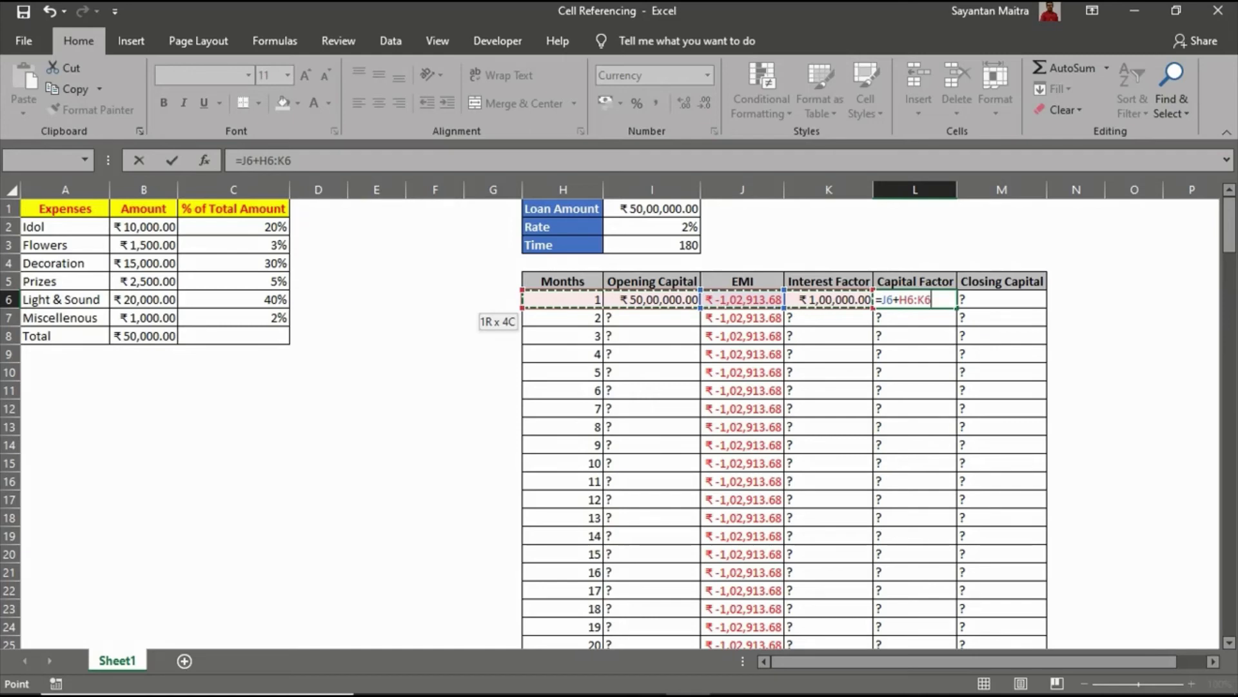
key("BackSpace")
key("BackSpace")
key("BackSpace")
key("BackSpace")
key("BackSpace")
key("BackSpace")
key("BackSpace")
key("BackSpace")
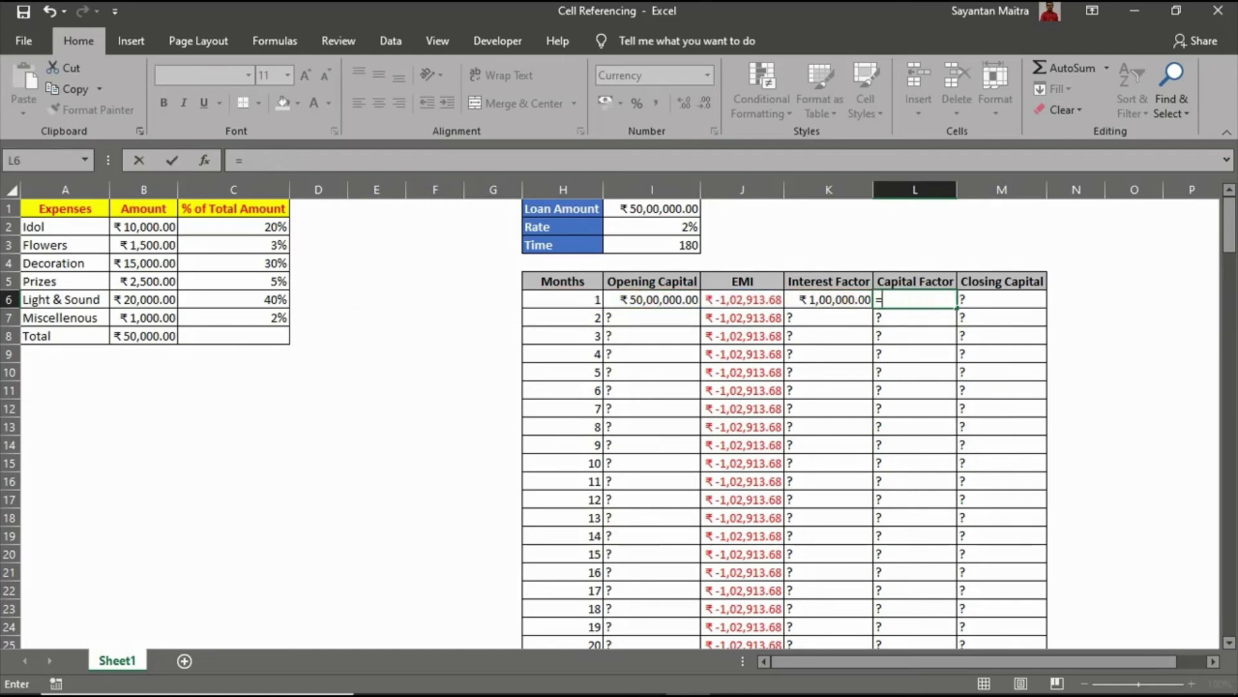
- Complete the first month's Capital Factor formula in L6 as =$J6+$K6, keeping both column references absolute
left_click(742, 300)
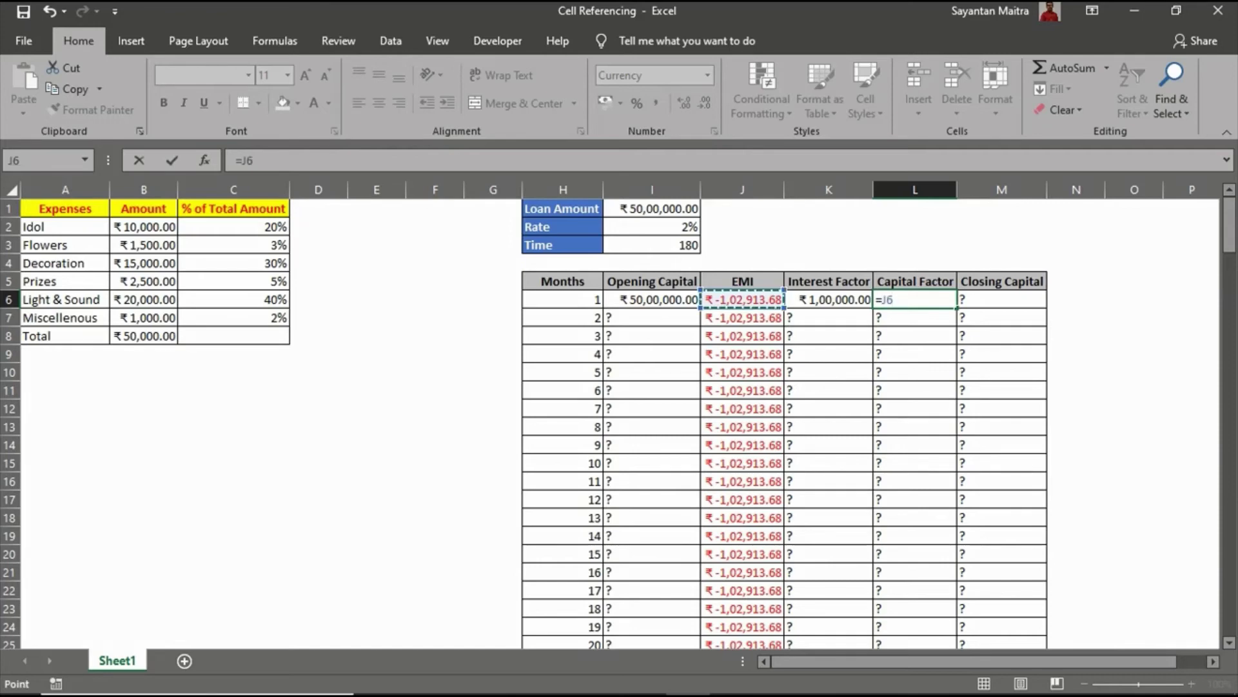
key("F4")
key("F4")
key("F4")
type("-")
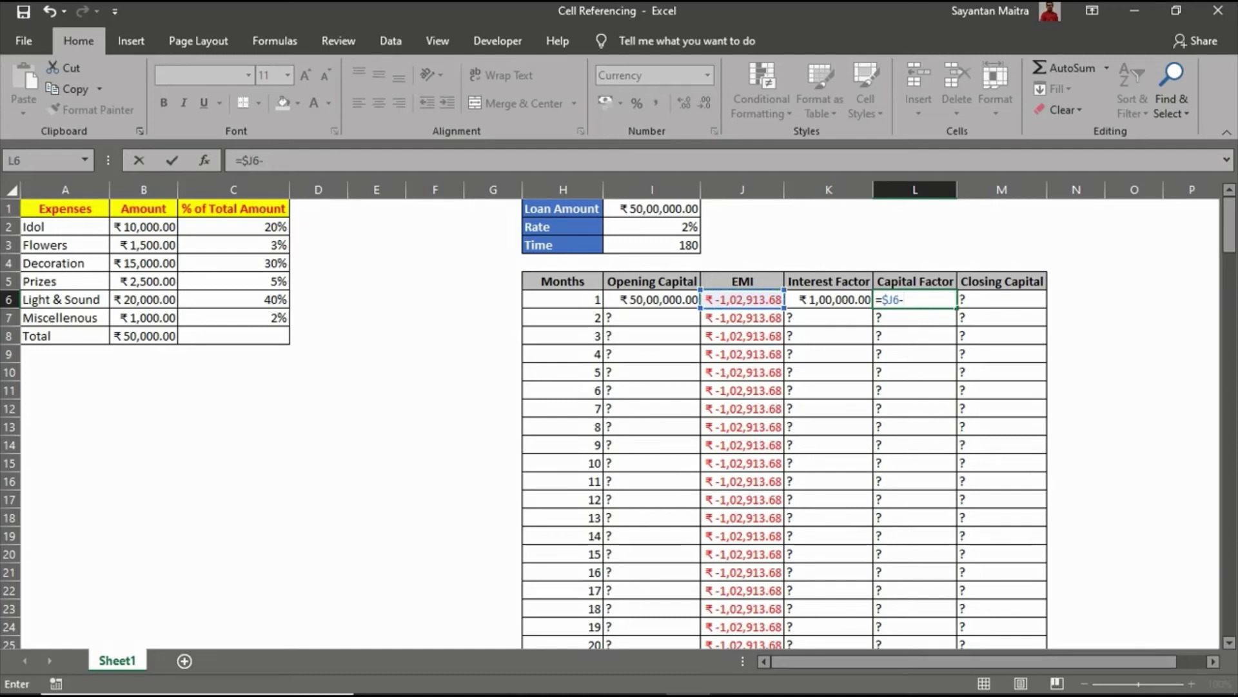
key("BackSpace")
type("+")
key("Left")
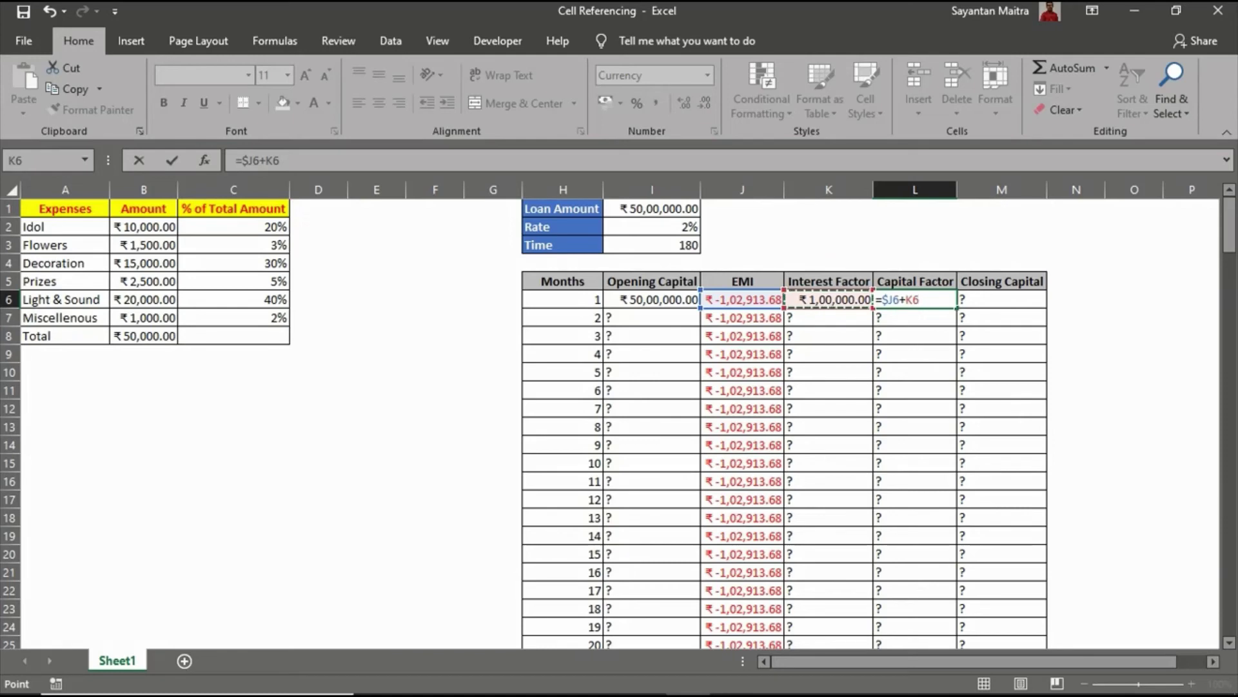
key("F4")
key("F4")
key("F4")
key("ctrl+Return")
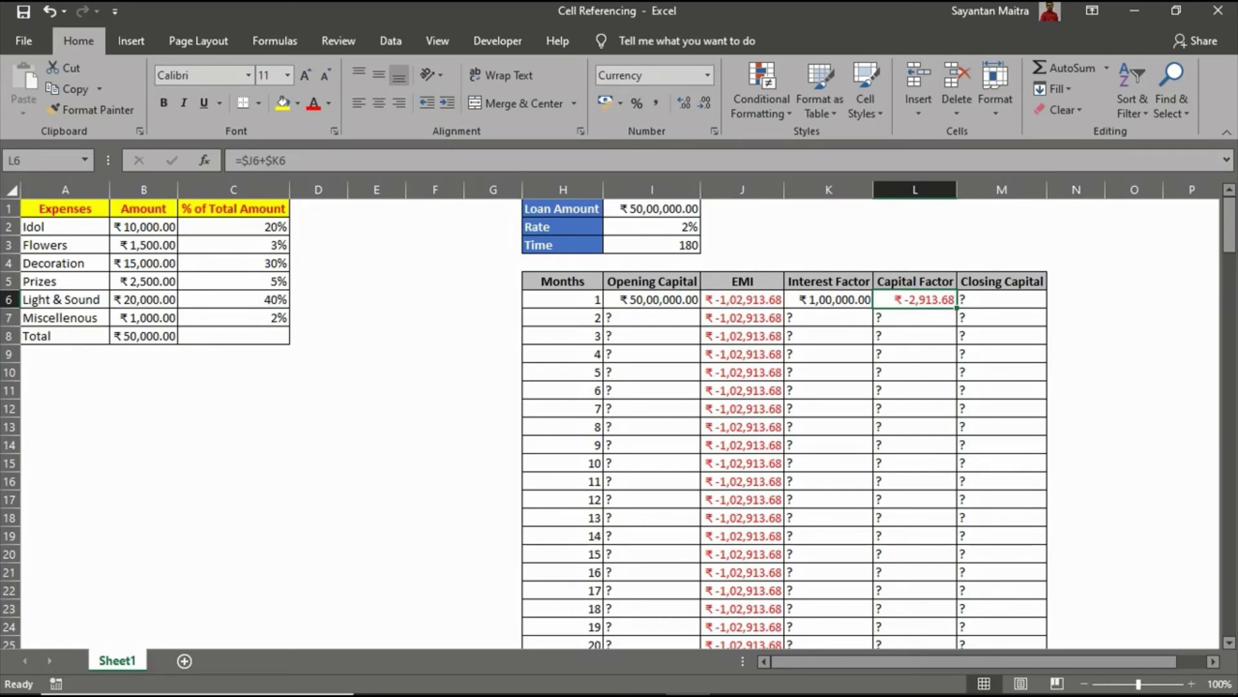
- Calculate the first month's Closing Capital in M6 with the formula =$I6+$L6
left_click(1002, 299)
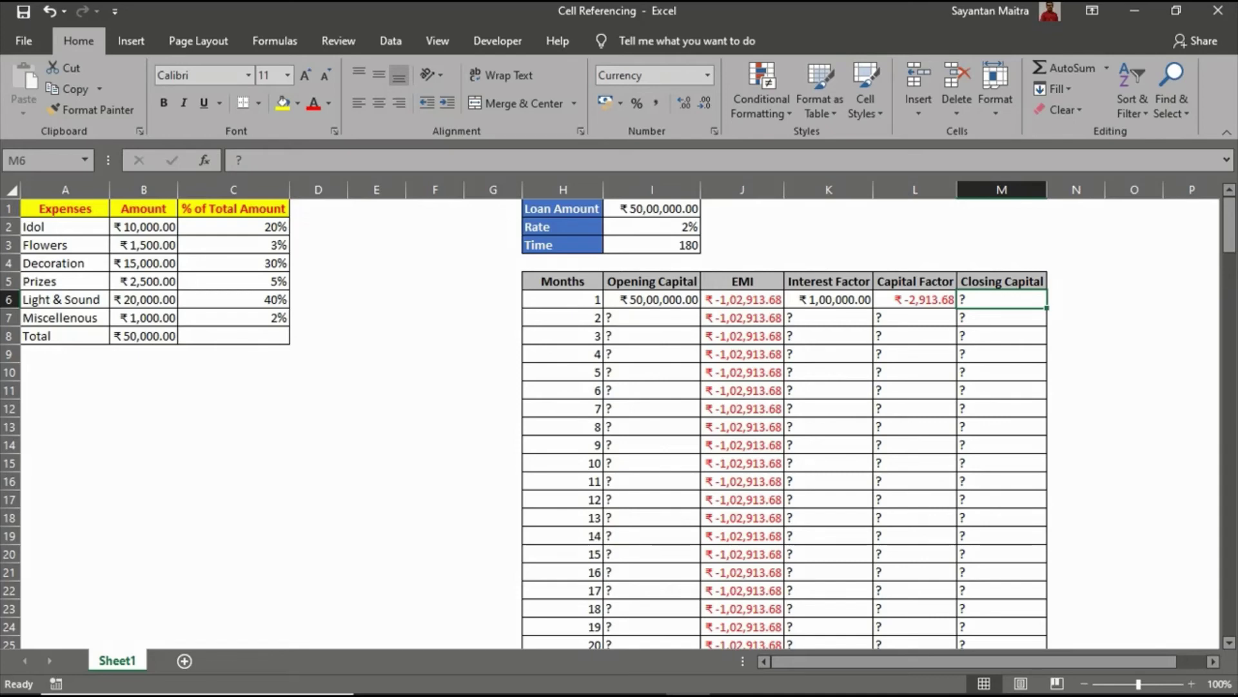
type("=")
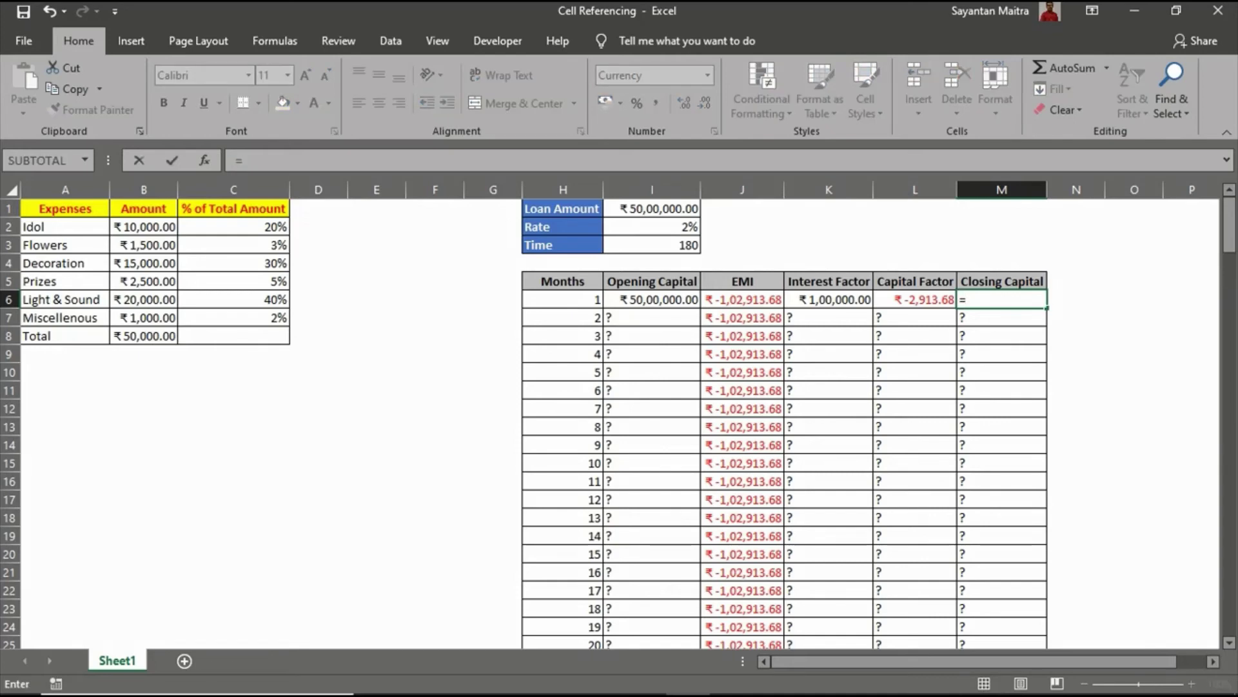
left_click(651, 300)
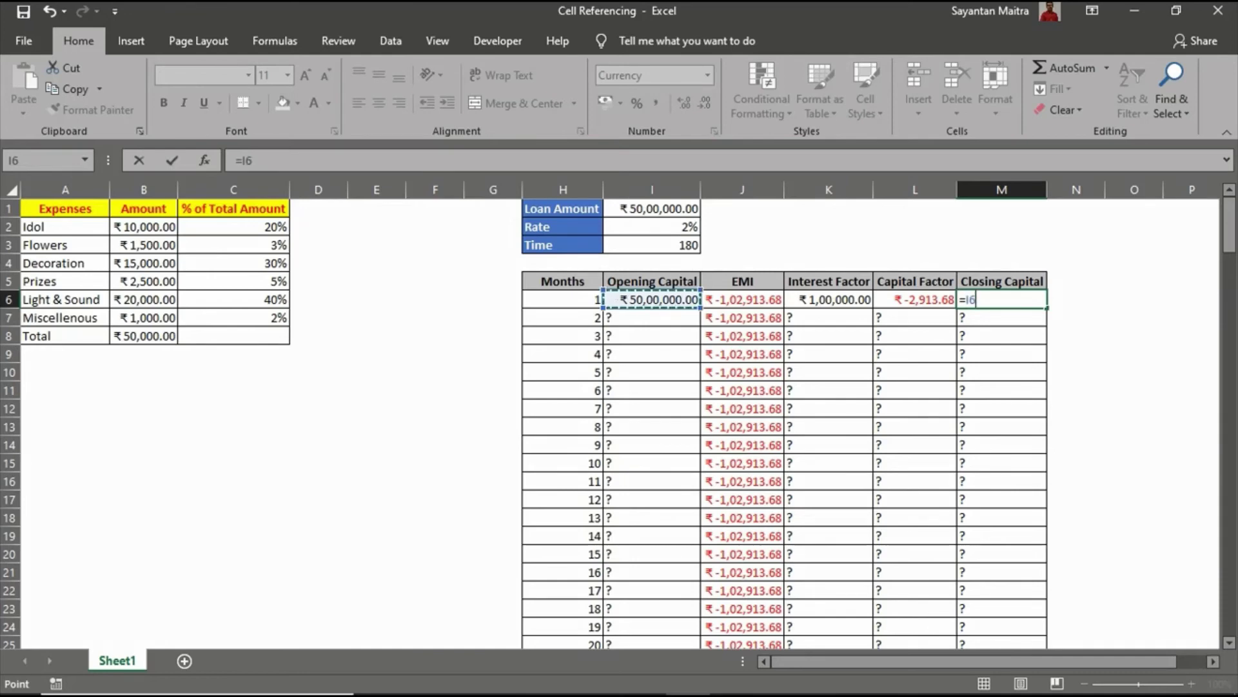
key("F4")
key("F4")
key("F4")
type("+")
key("BackSpace")
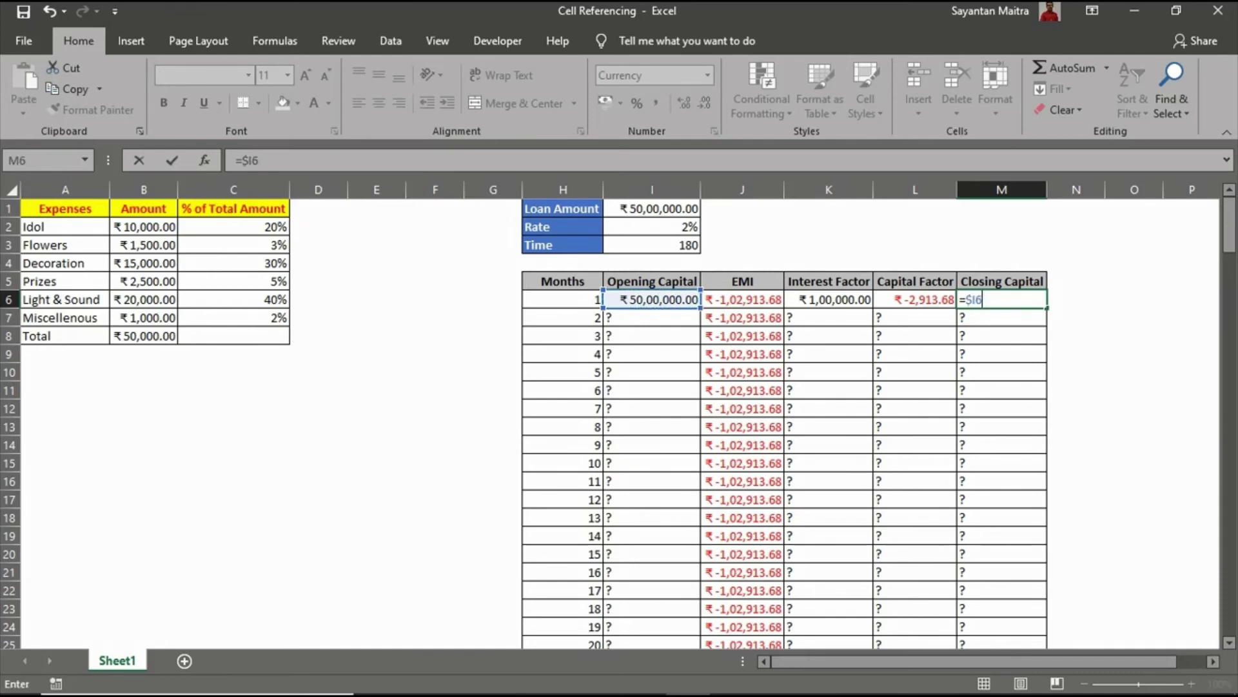
type("+")
key("Left")
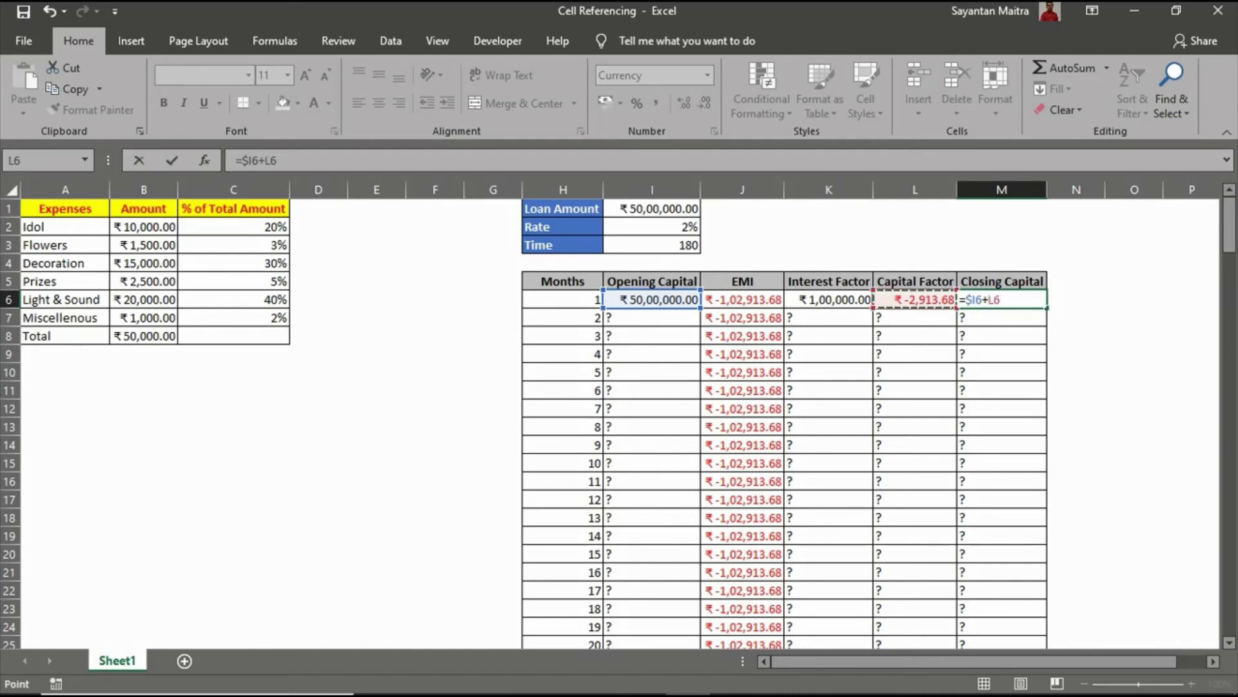
key("F4")
key("F4")
key("F4")
key("ctrl+Return")
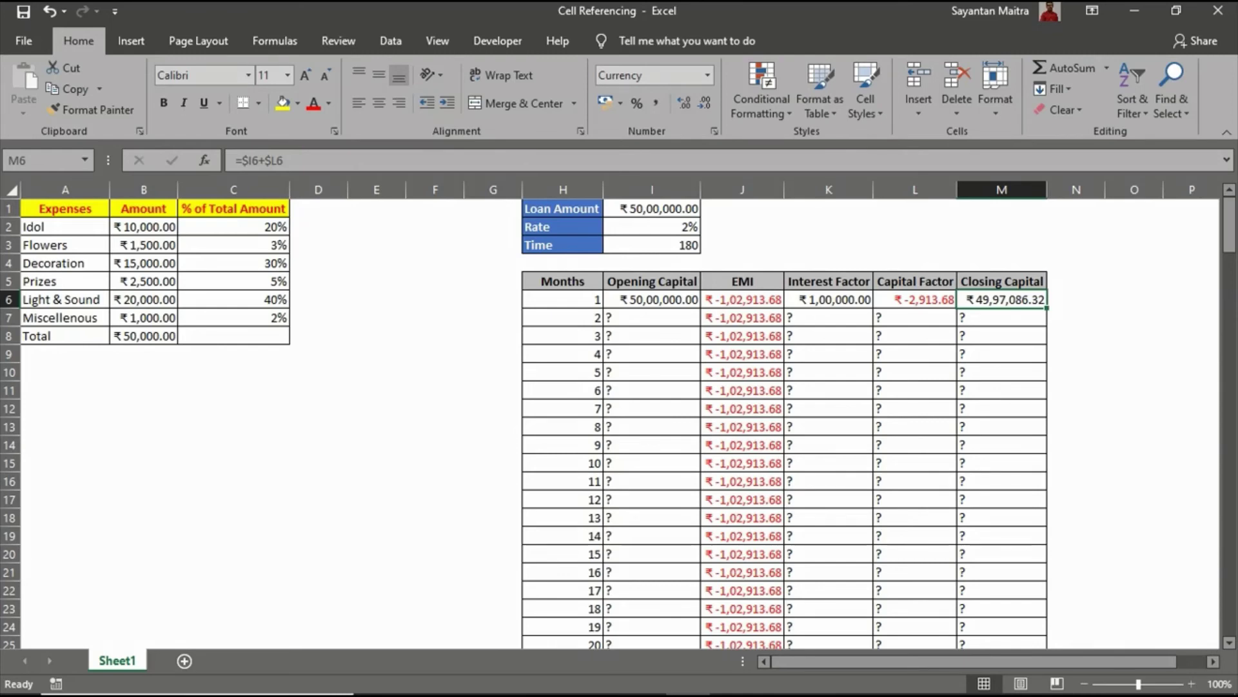
- Link the second month's Opening Capital in I7 to the first month's Closing Capital with =$M6
left_click(651, 317)
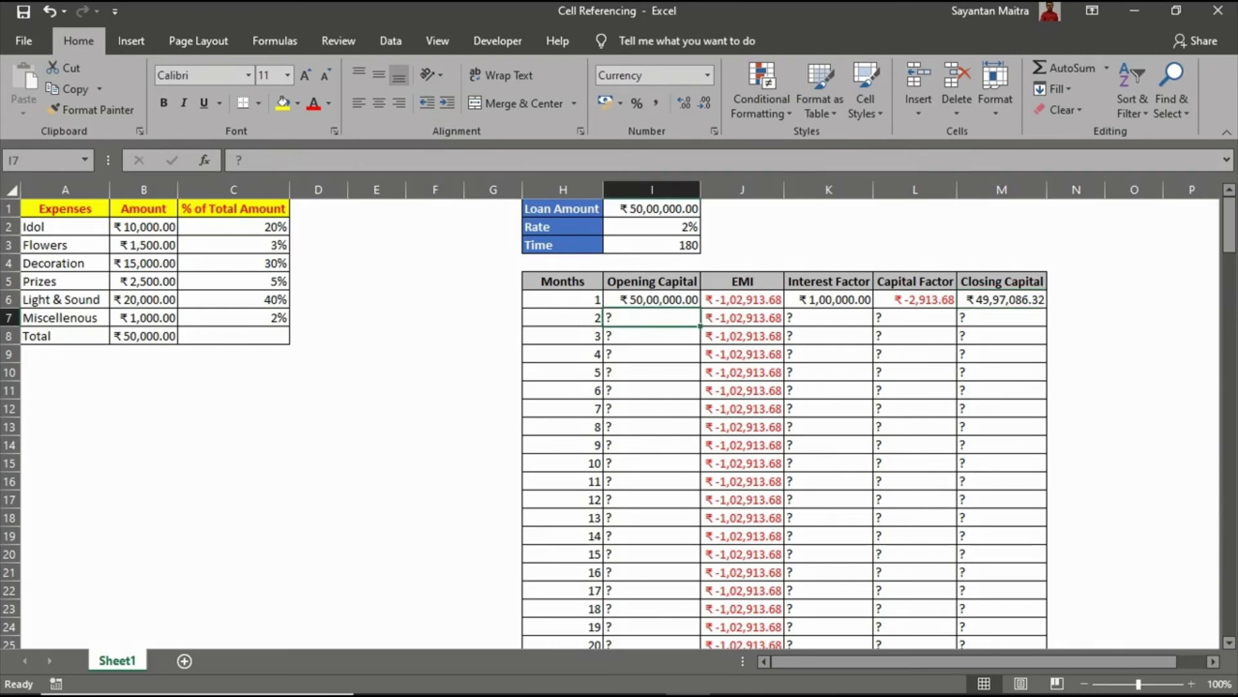
type("=")
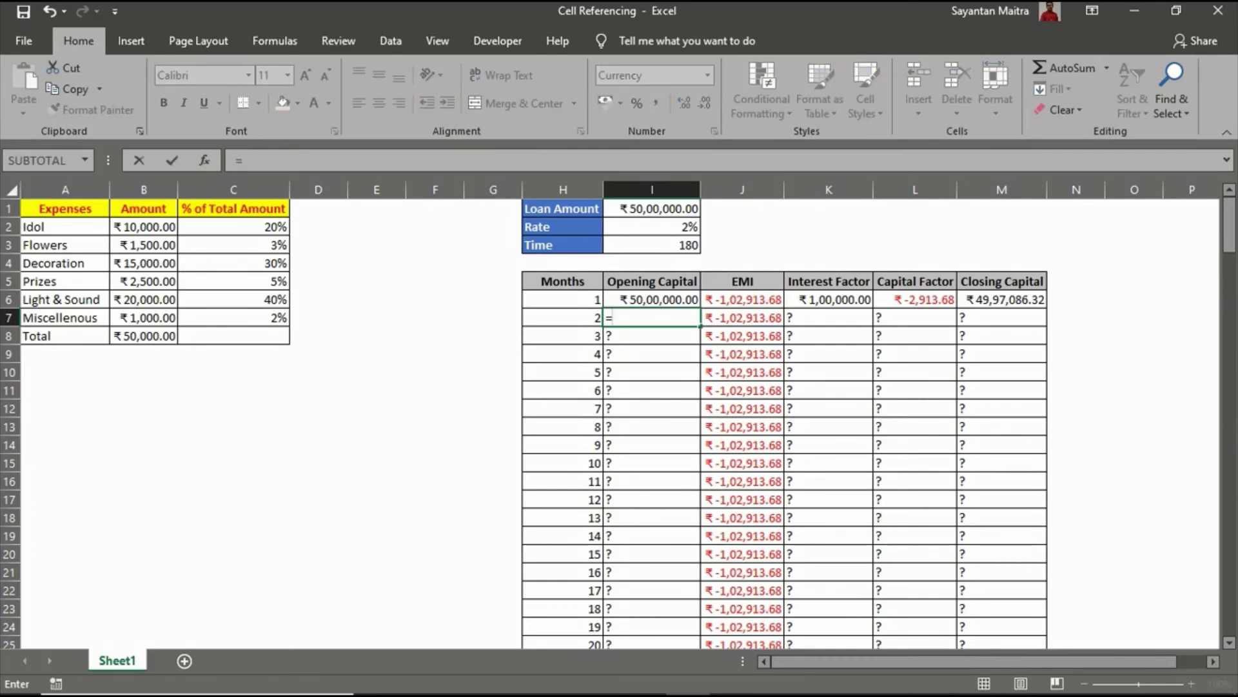
left_click(1001, 299)
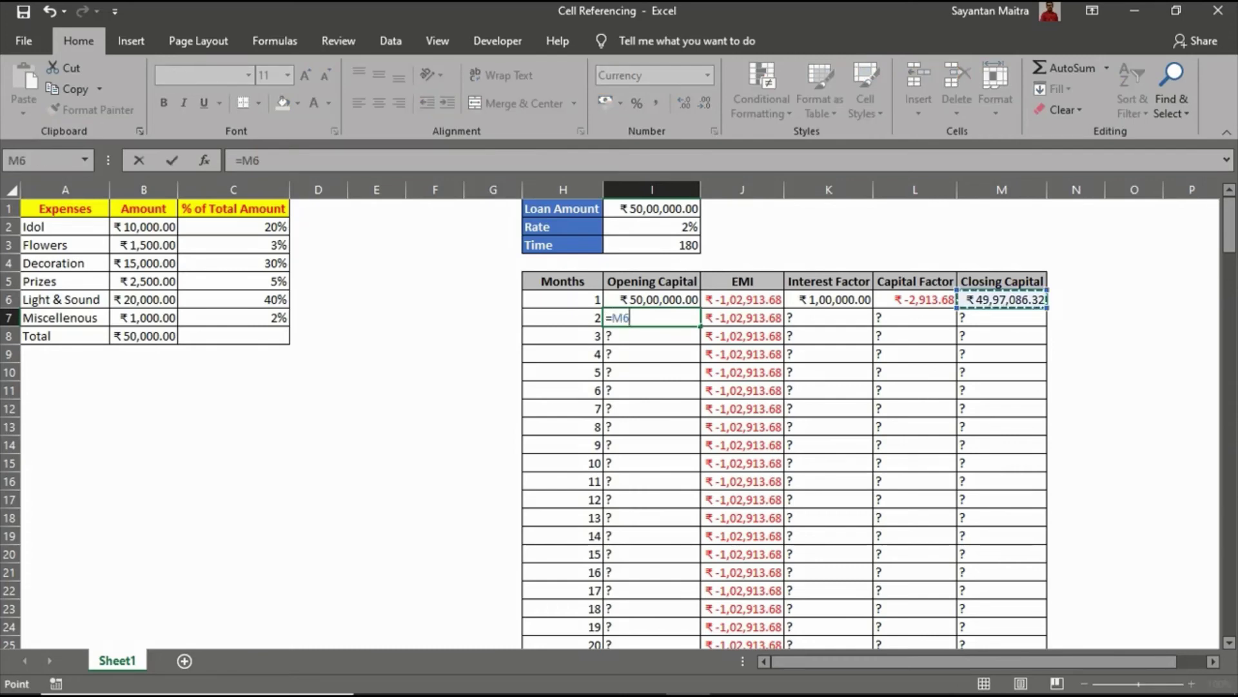
key("F4")
key("F4")
key("F4")
key("ctrl+Return")
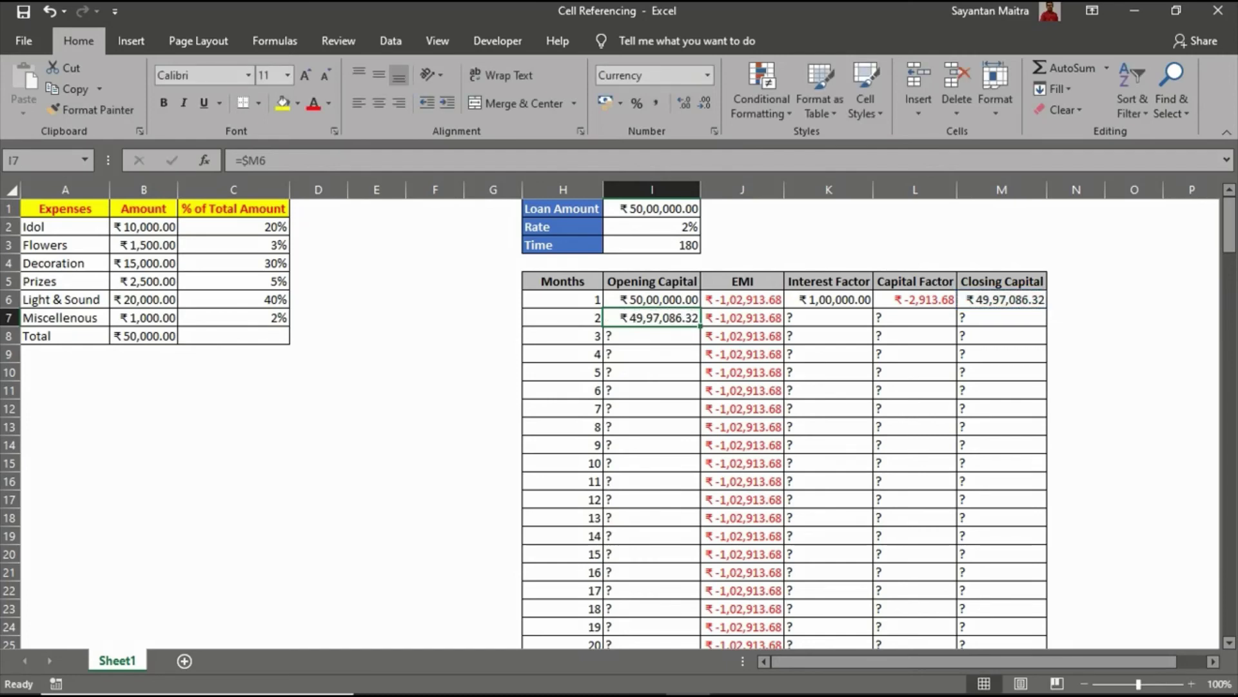
- Fill the Interest Factor formula from K6 down into K7
key("Right")
key("Right")
key("Up")
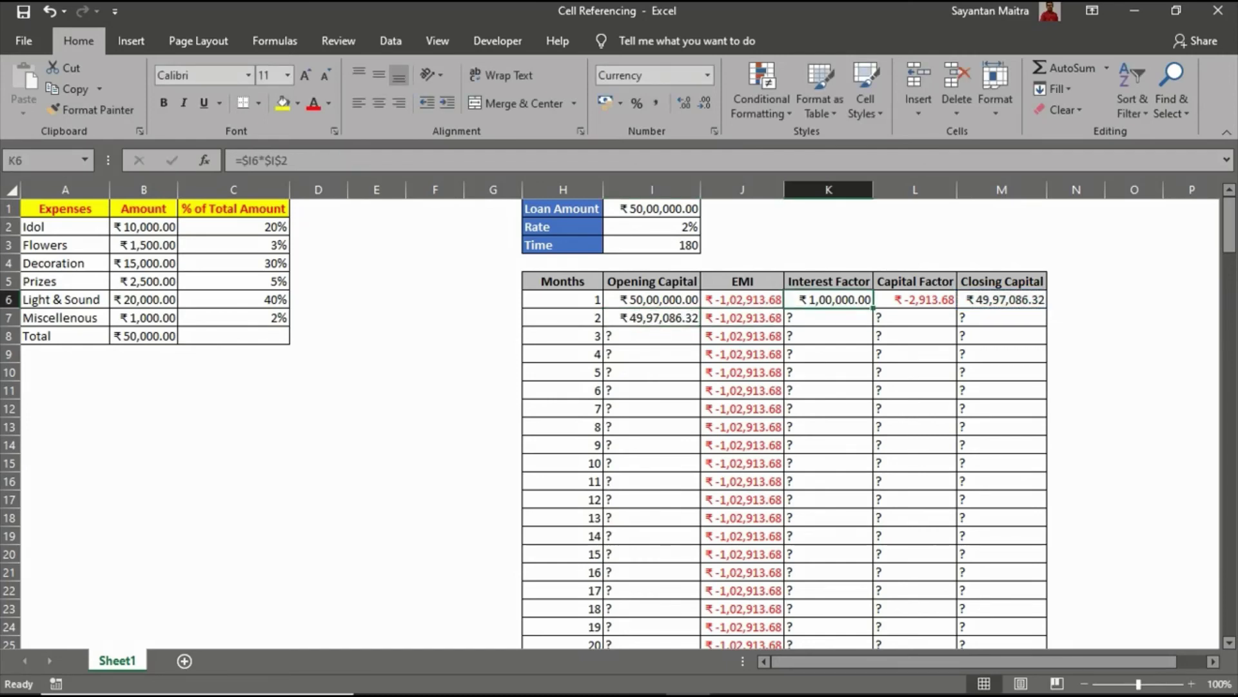
key("shift+Down")
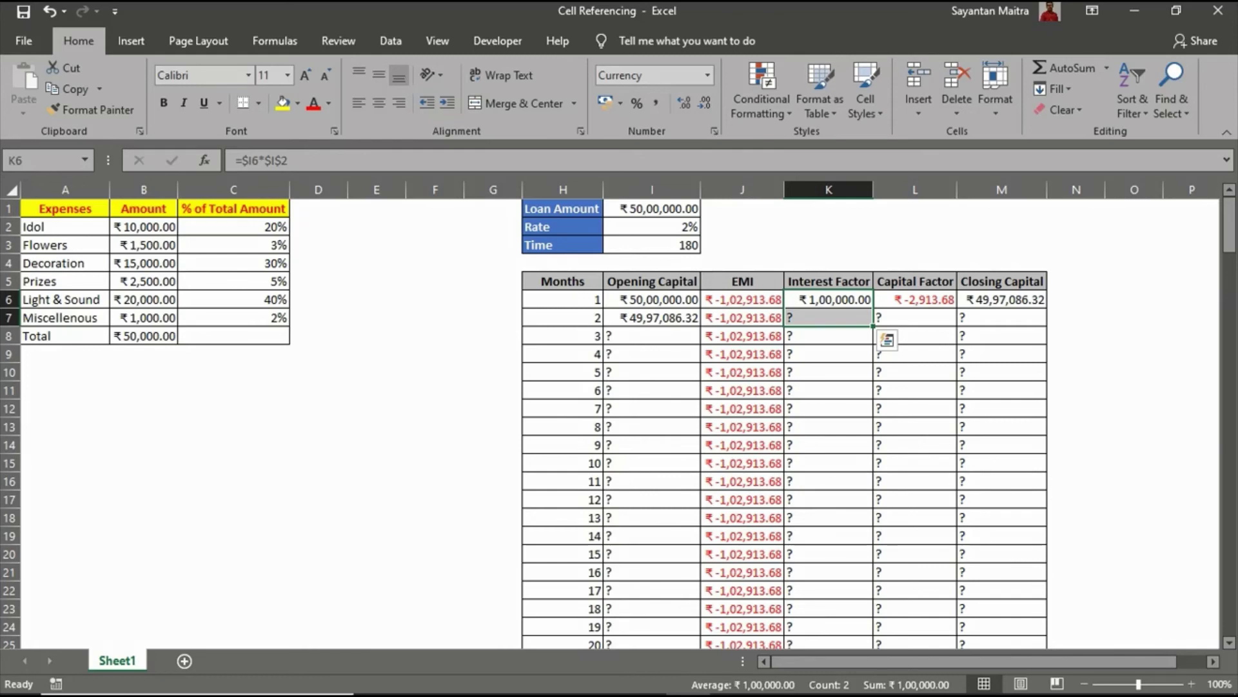
key("ctrl+d")
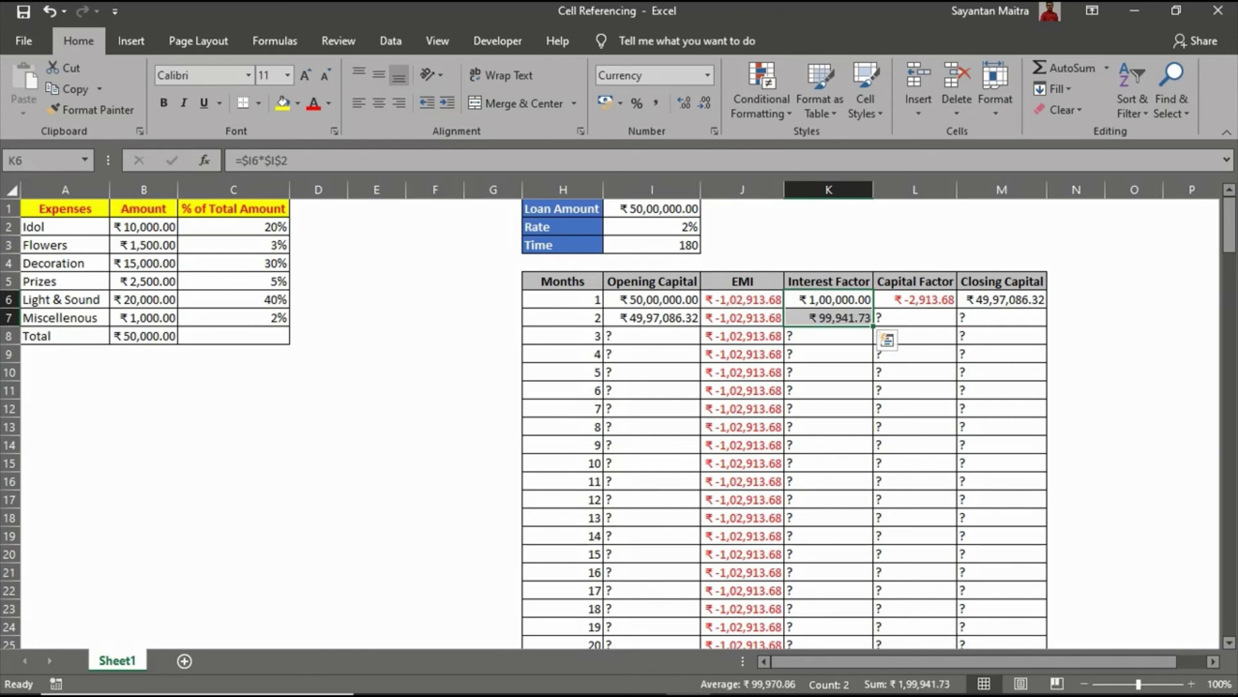
- Fill the Capital Factor and Closing Capital formulas from L6 and M6 down into row 7
key("Down")
key("Right")
key("Right")
key("Up")
key("Left")
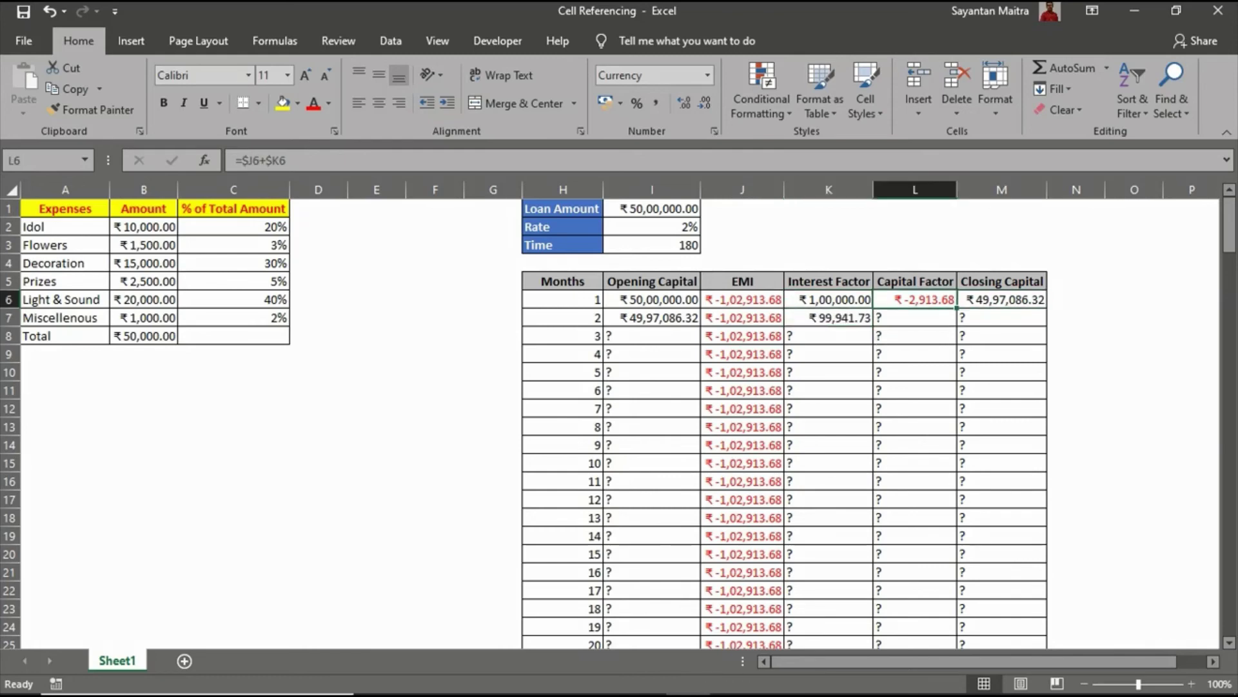
key("shift+Down")
key("ctrl+d")
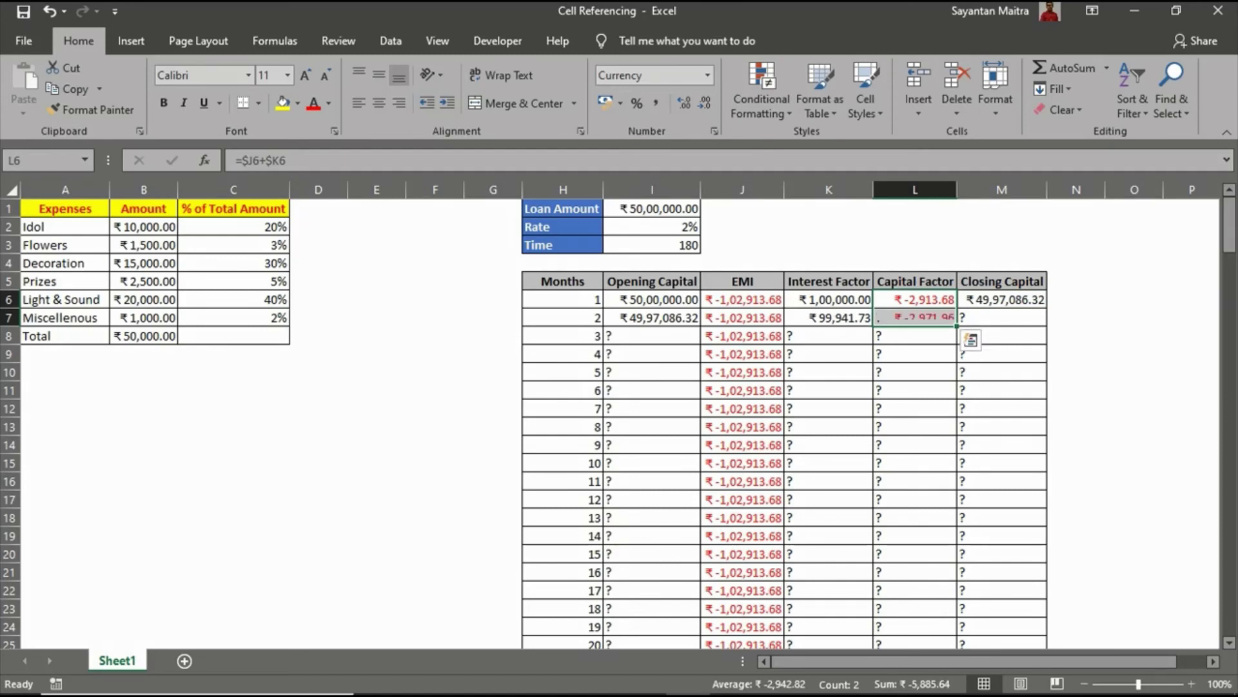
key("Right")
key("shift+Down")
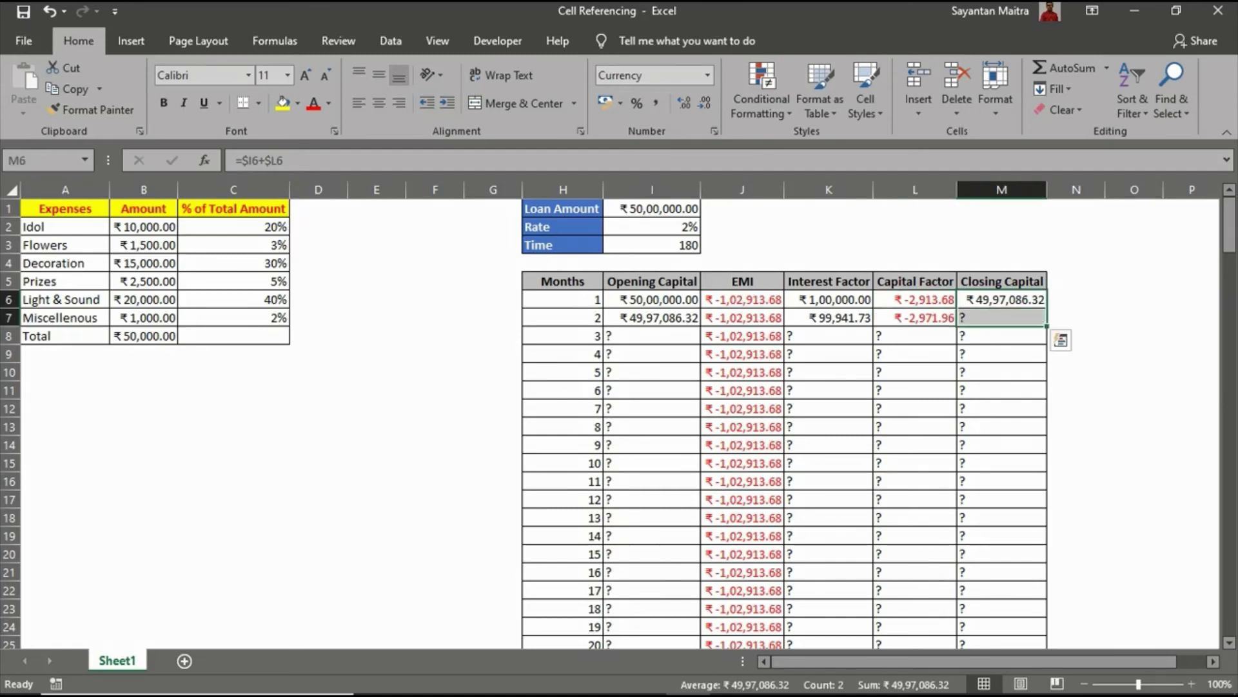
key("ctrl+d")
- Fill the second month's formulas in I7:M7 down through row 185 for all 180 months
key("Down")
key("Left")
key("Left")
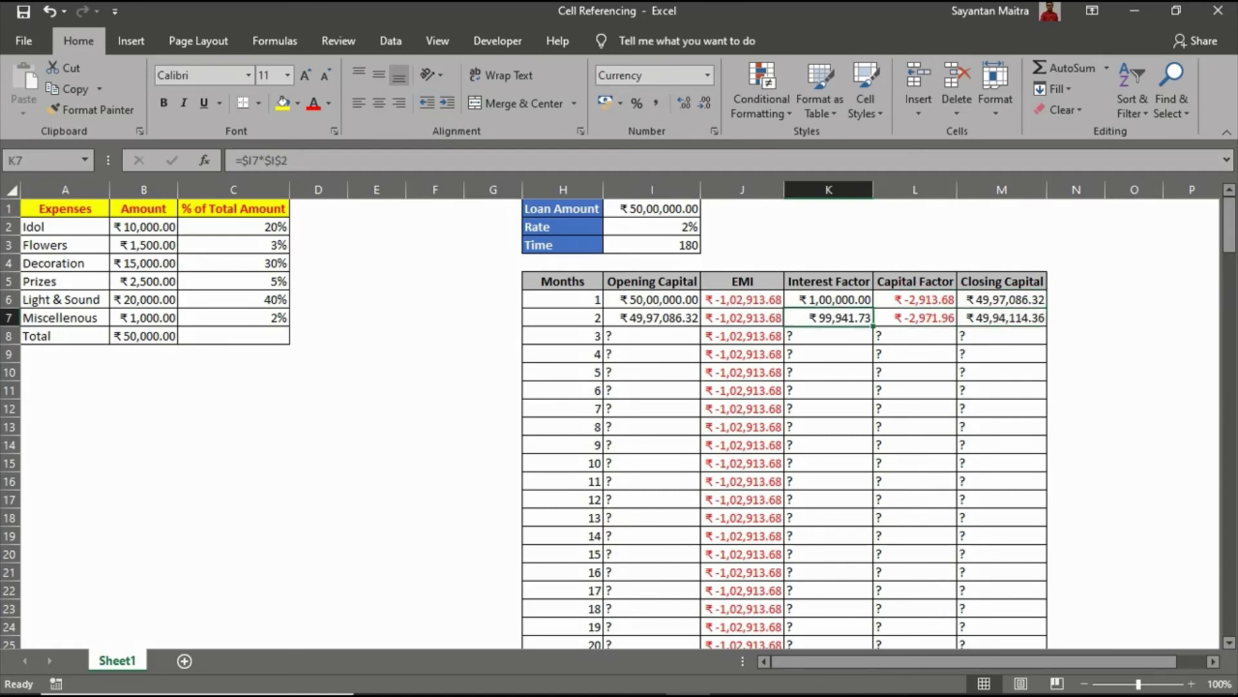
key("Left")
key("Left")
key("Left")
key("Right")
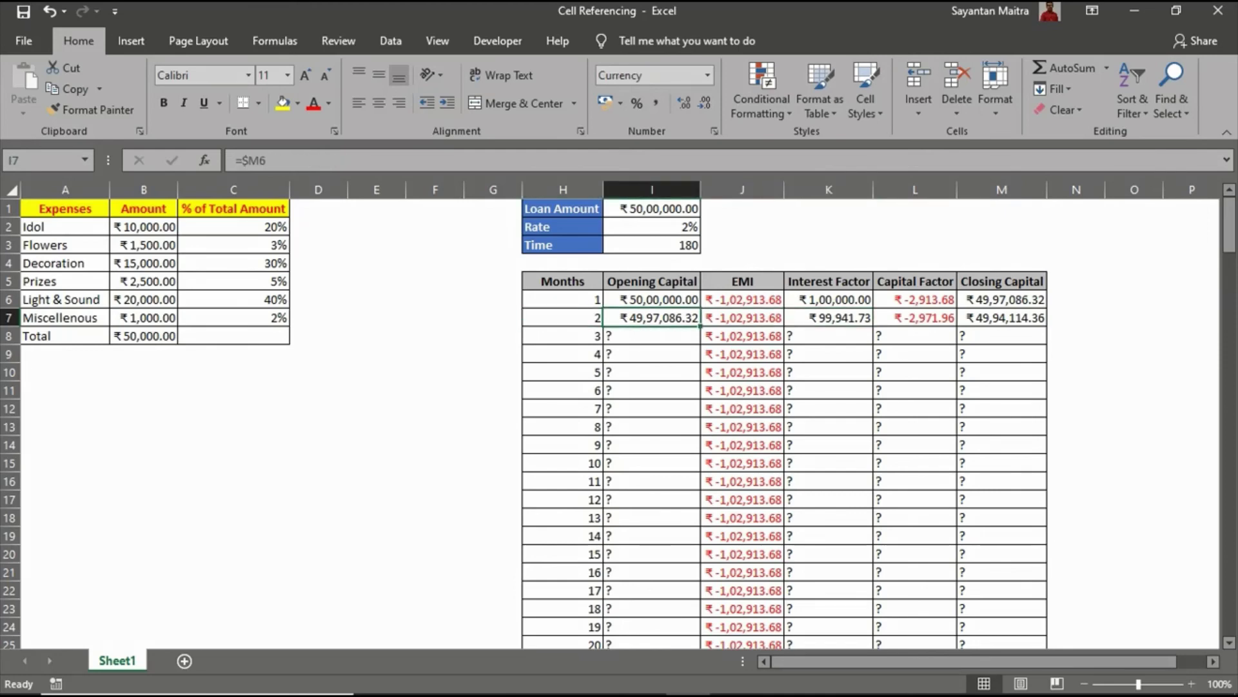
key("shift+Right")
key("shift+Right")
key("shift+Right")
key("shift+Right")
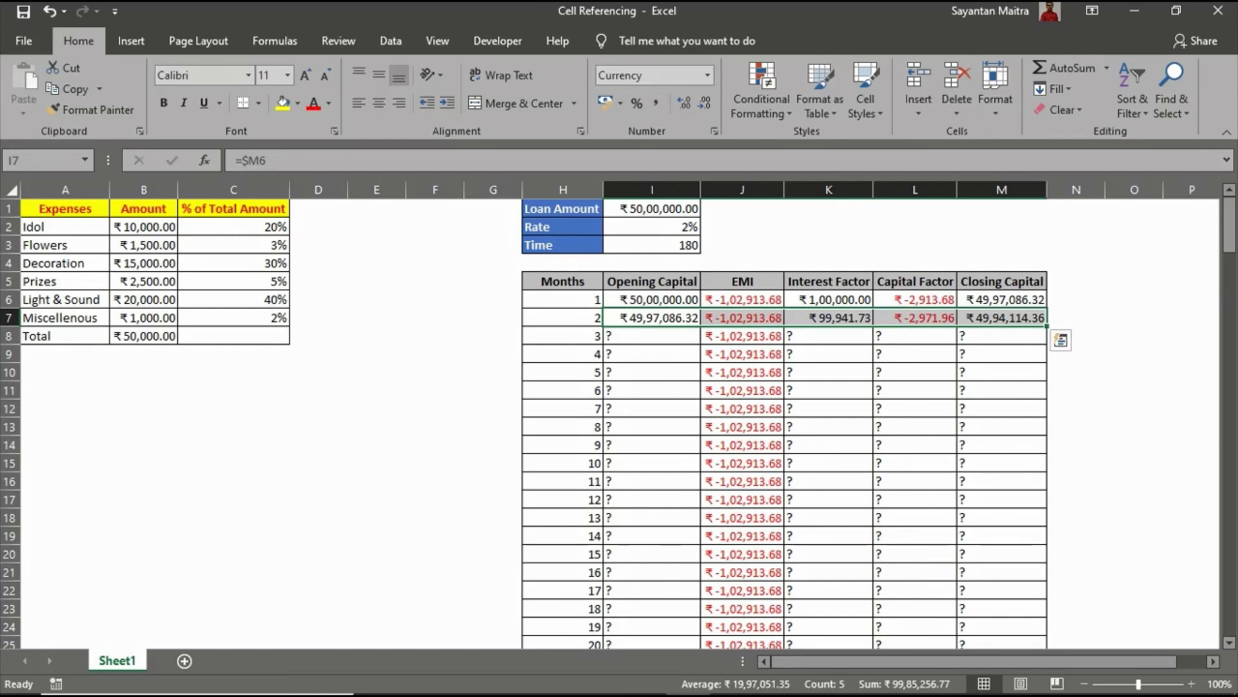
double_click(1046, 326)
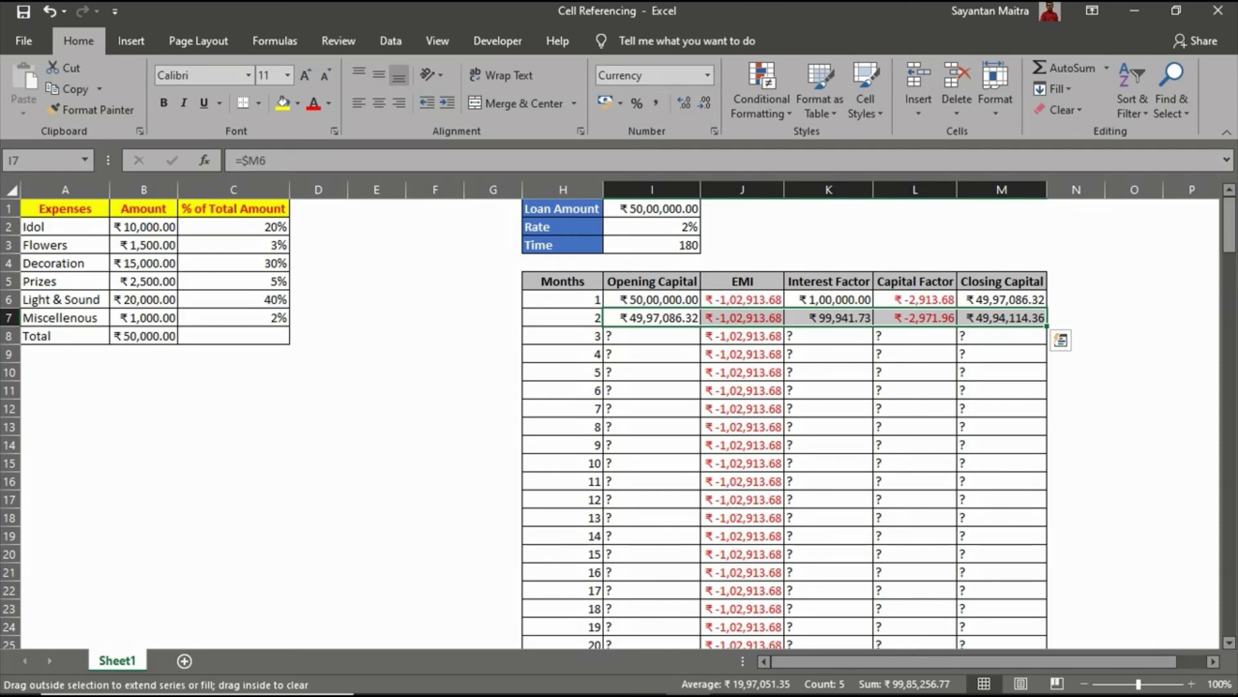
left_click_drag(1047, 327, 1046, 599)
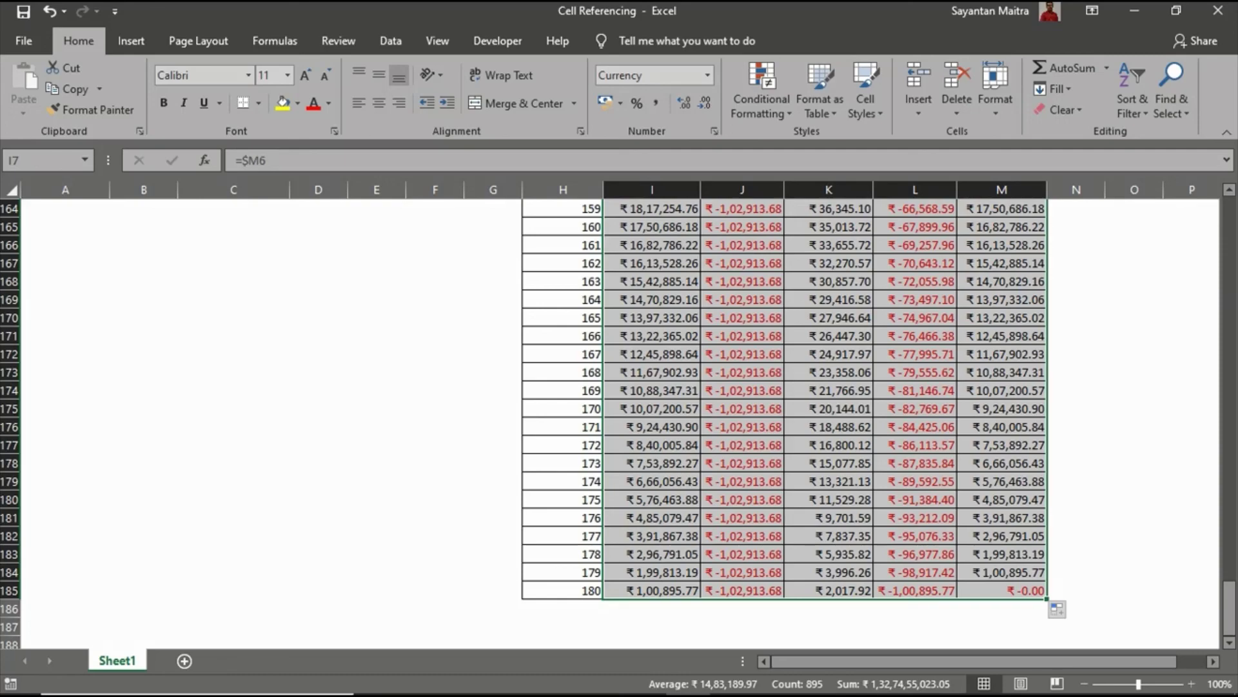
- Check the last month's Closing Capital in M185 and review the filled loan table back up to the first month
left_click(1002, 591)
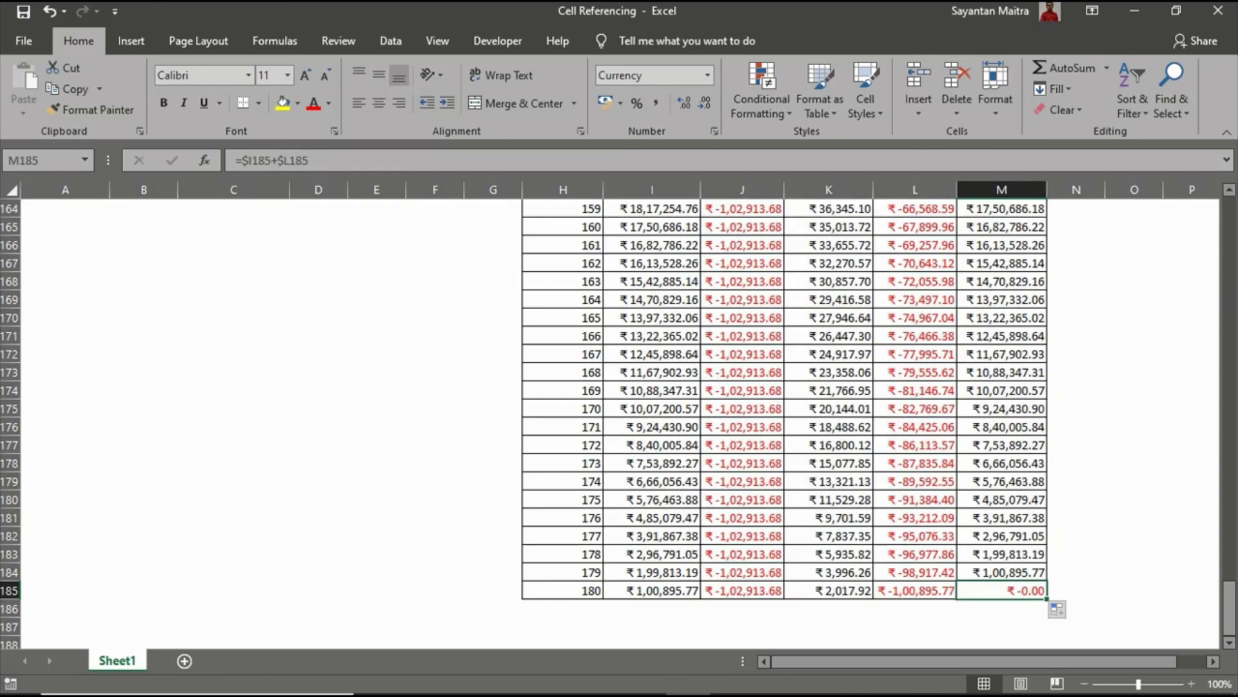
scroll(871, 425, "up", 11)
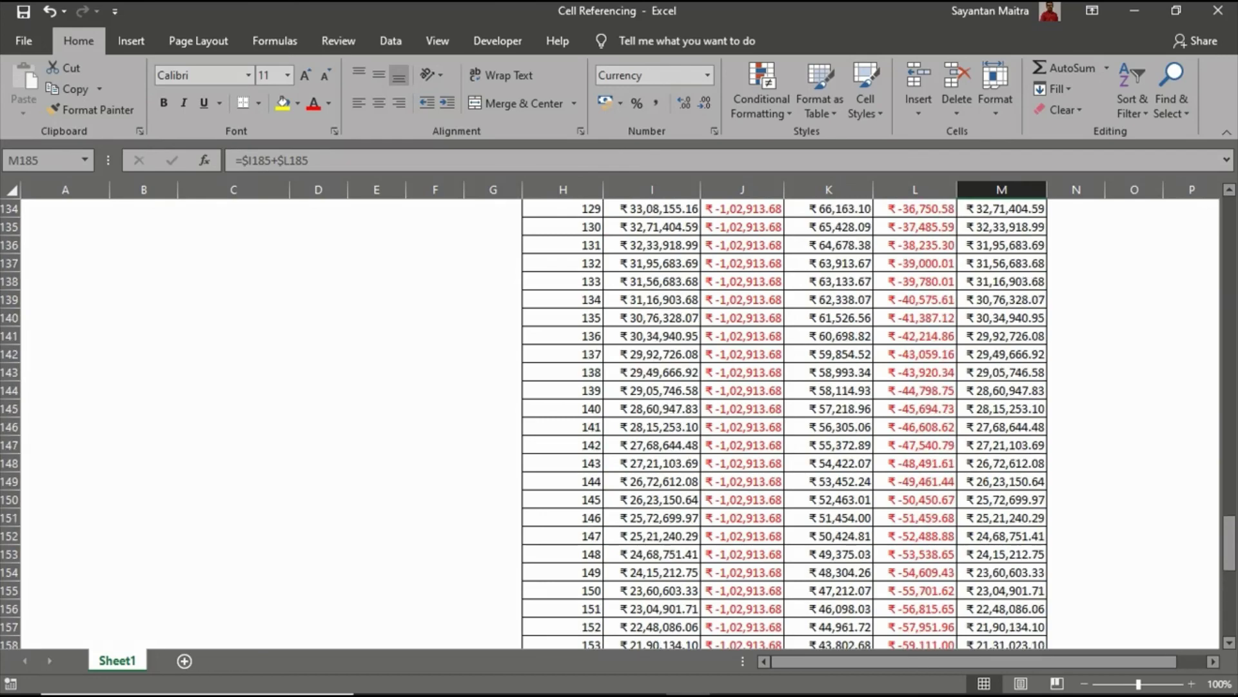
scroll(871, 426, "up", 20)
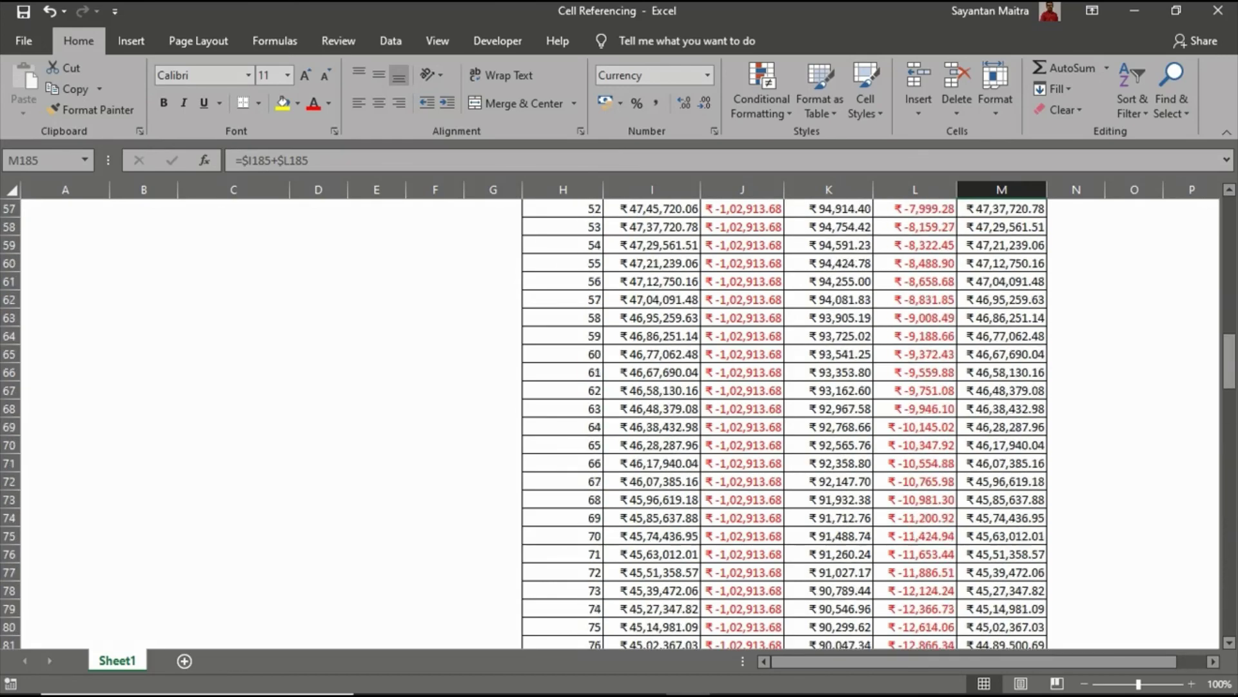
scroll(619, 426, "up", 14)
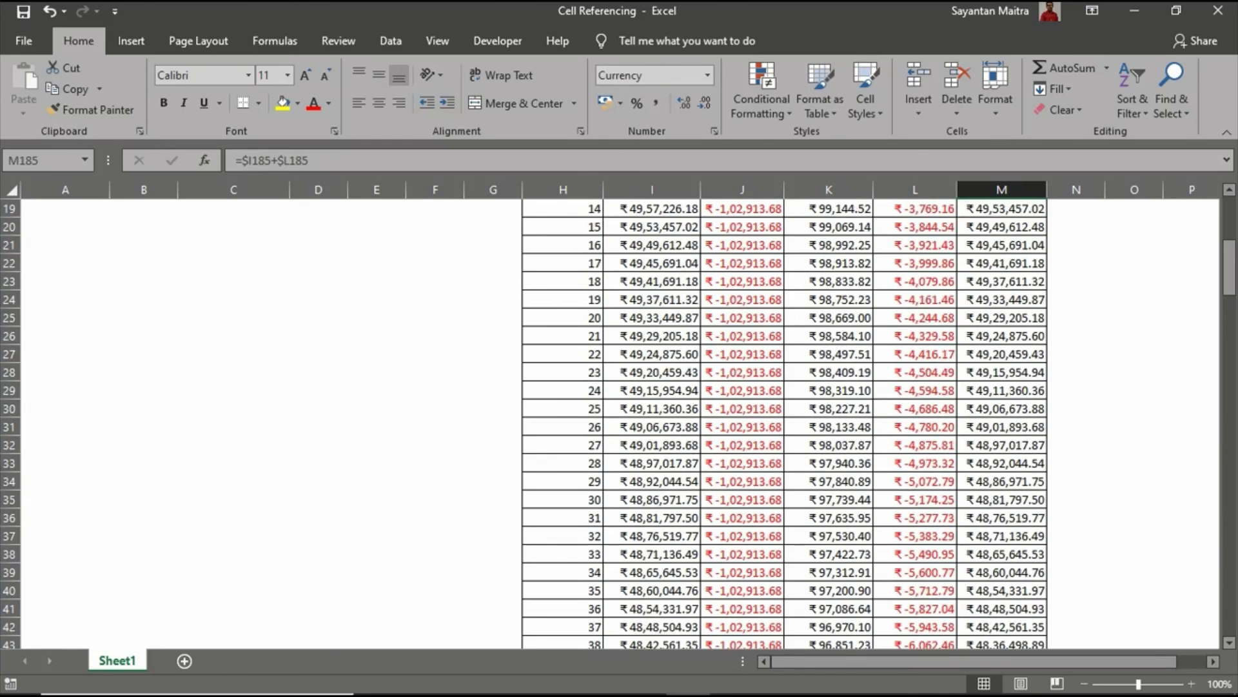
scroll(619, 426, "up", 2)
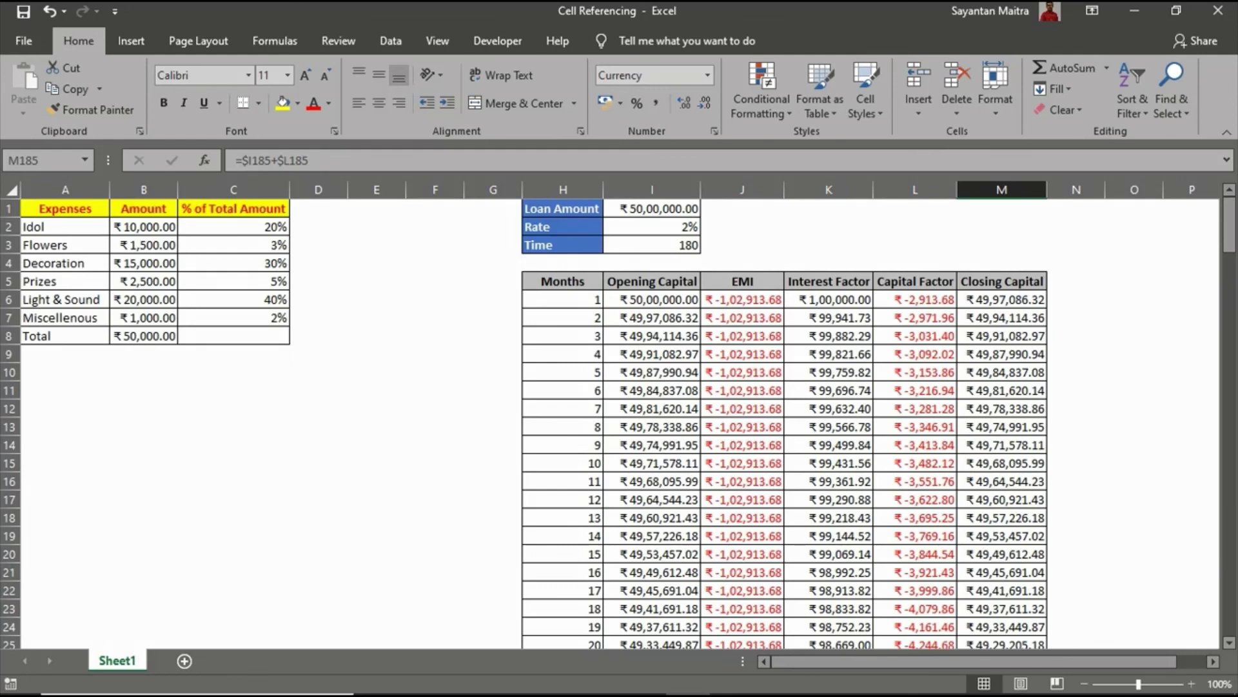